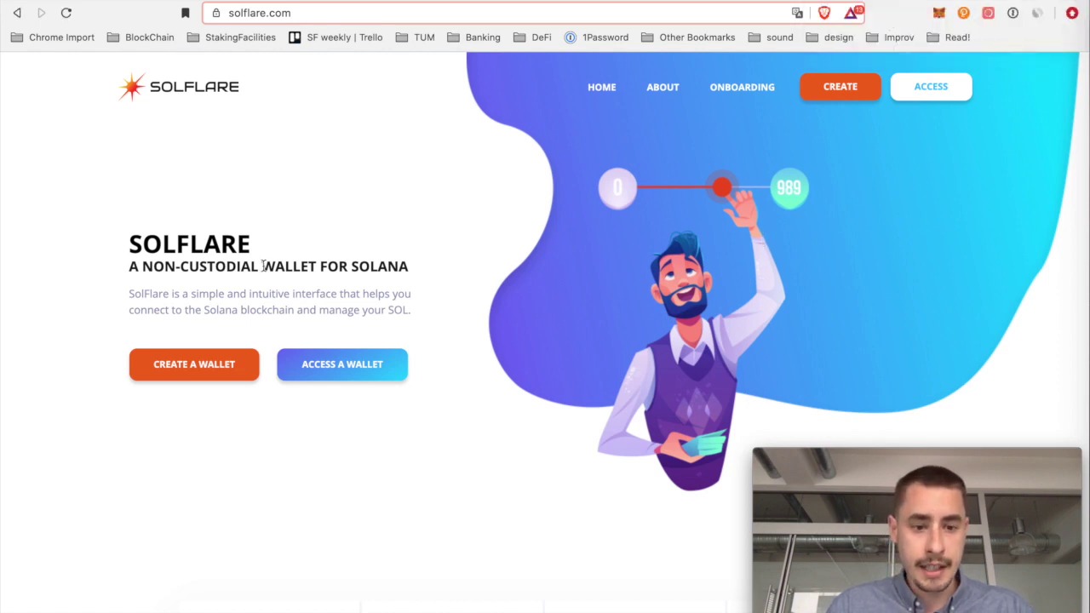
Start creating a wallet using Ledger Nano S and choose the Solana - 44'/501'/ derivation path
click(198, 362)
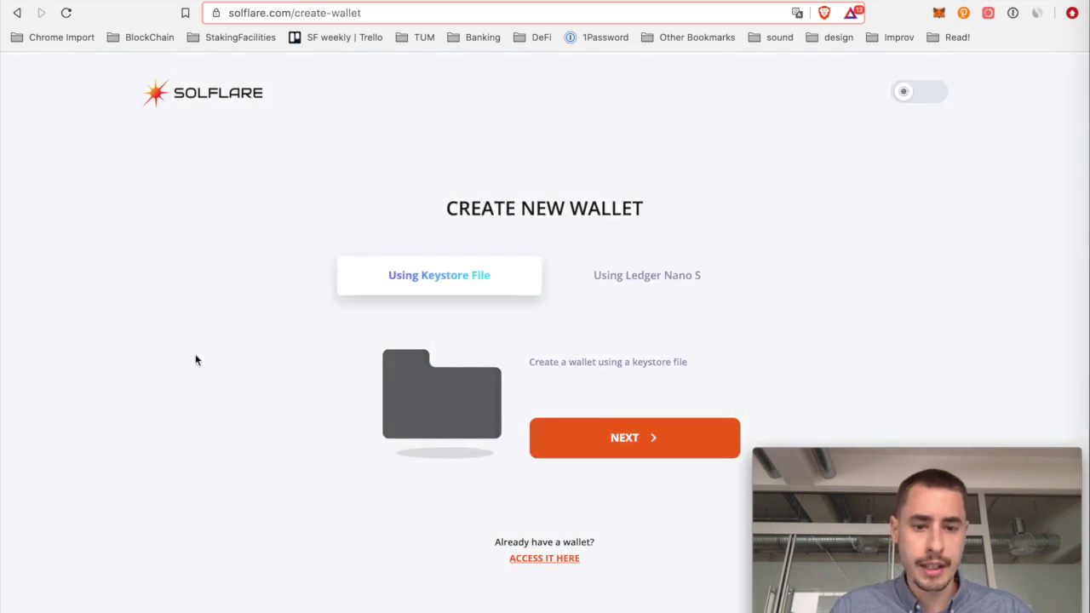
click(588, 279)
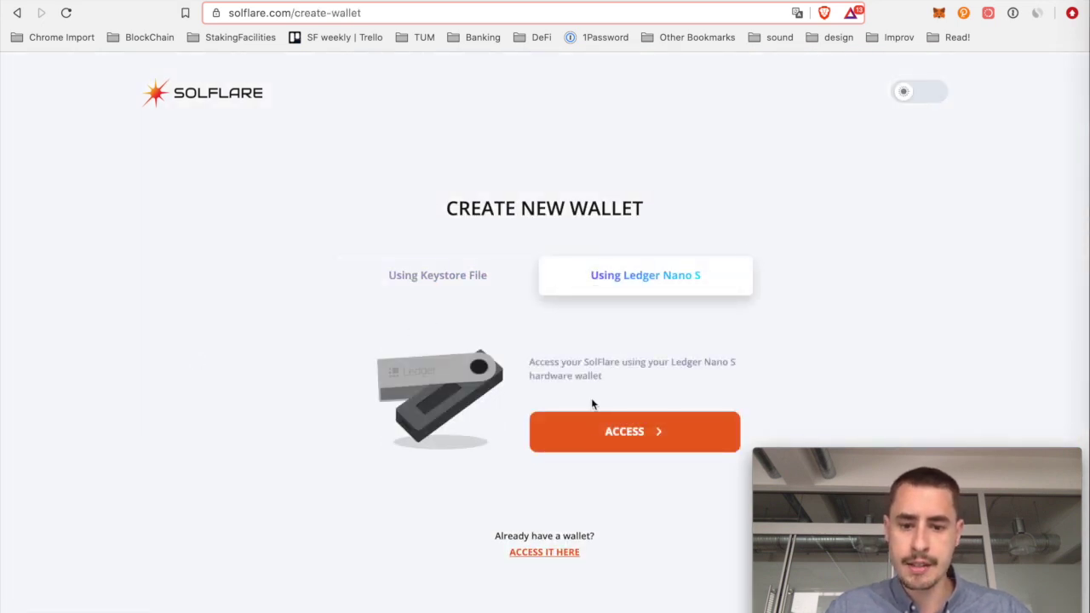
click(587, 429)
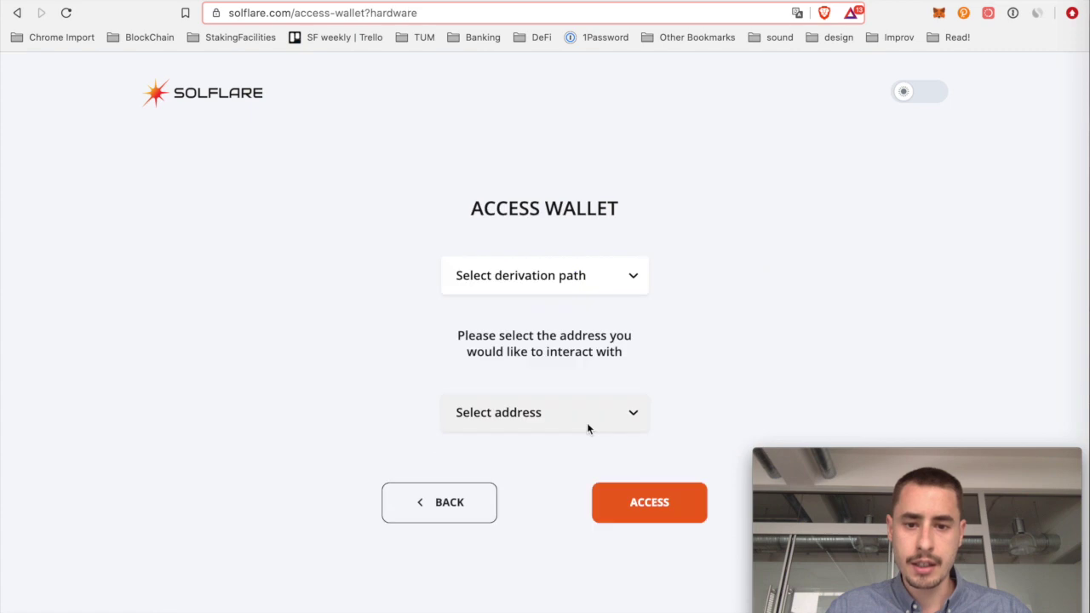
click(635, 275)
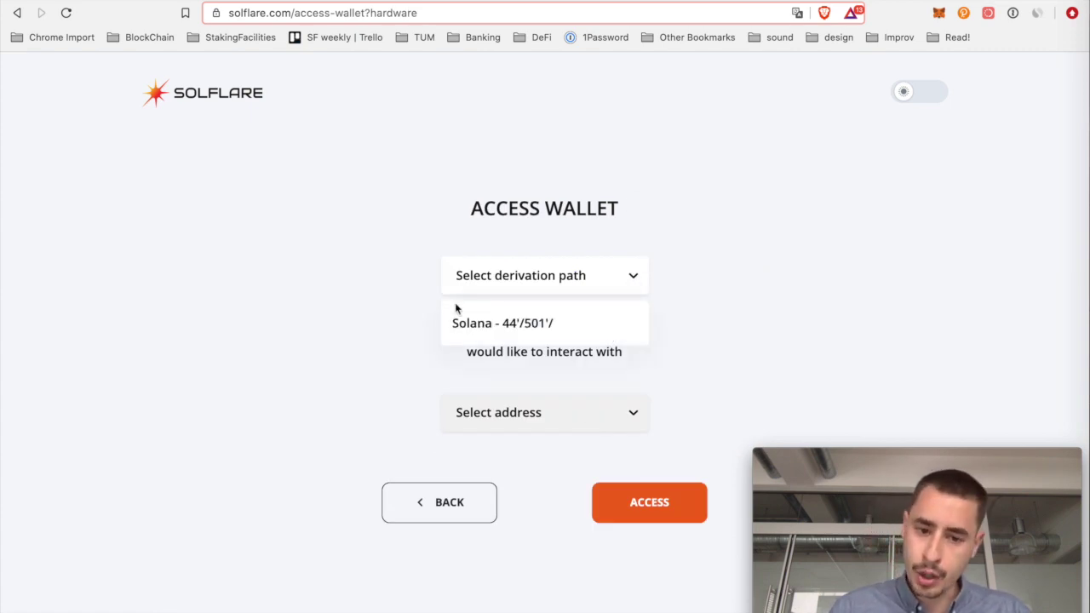
click(487, 322)
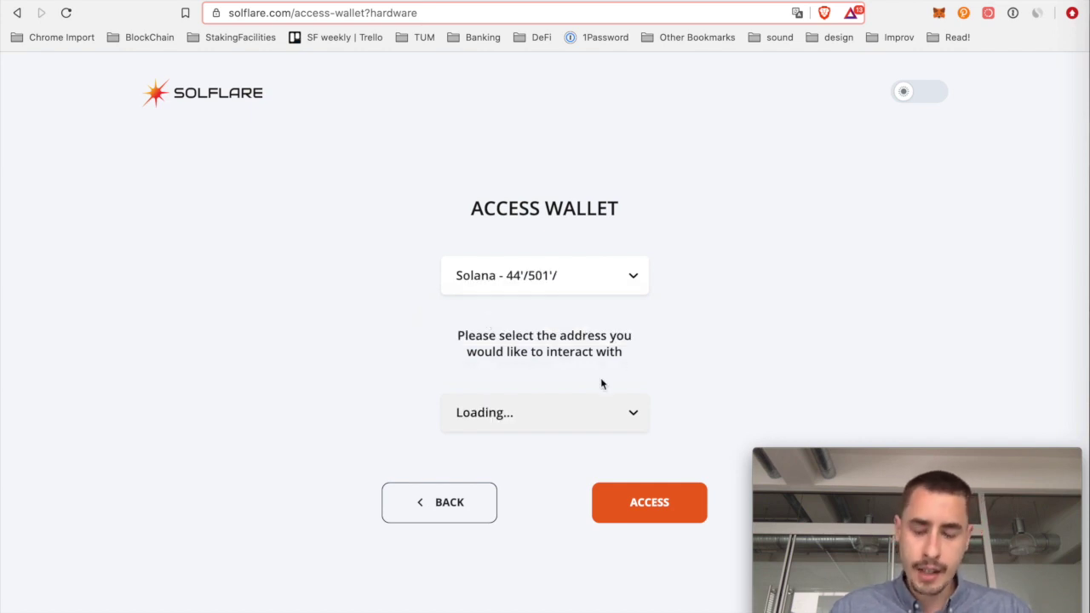
Choose Account 5 from the Ledger address list and access its wallet
click(613, 413)
scroll(591, 499, down, 5)
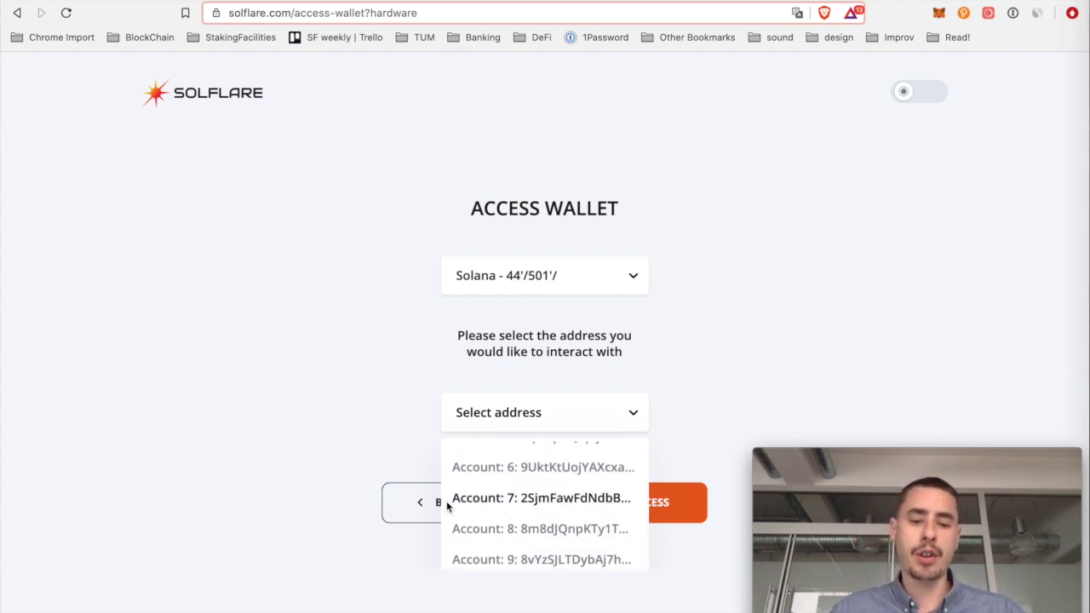
scroll(447, 507, up, 1)
scroll(460, 503, up, 5)
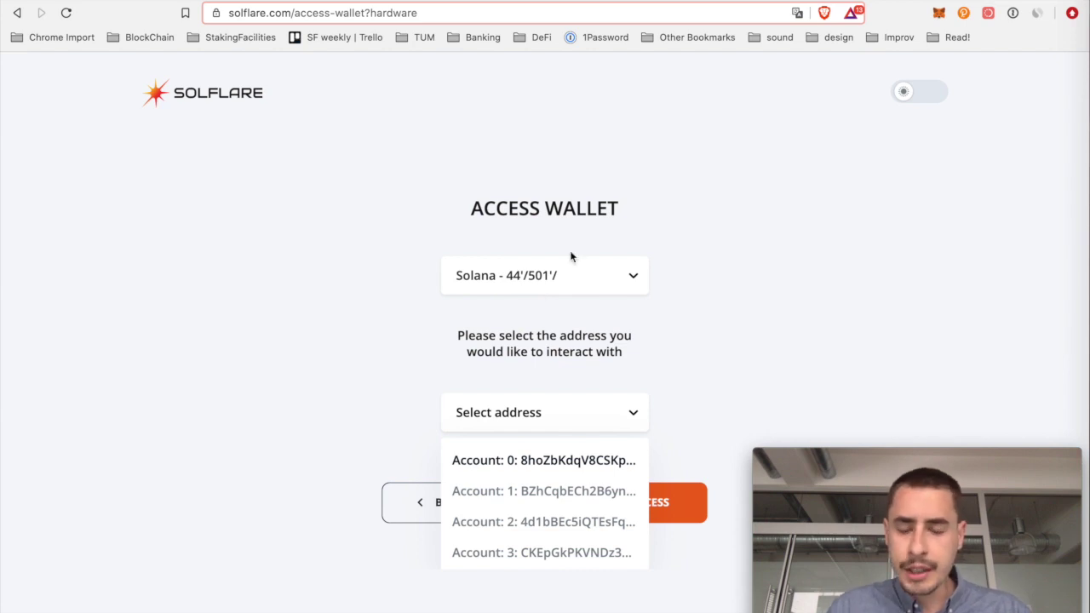
scroll(469, 516, down, 3)
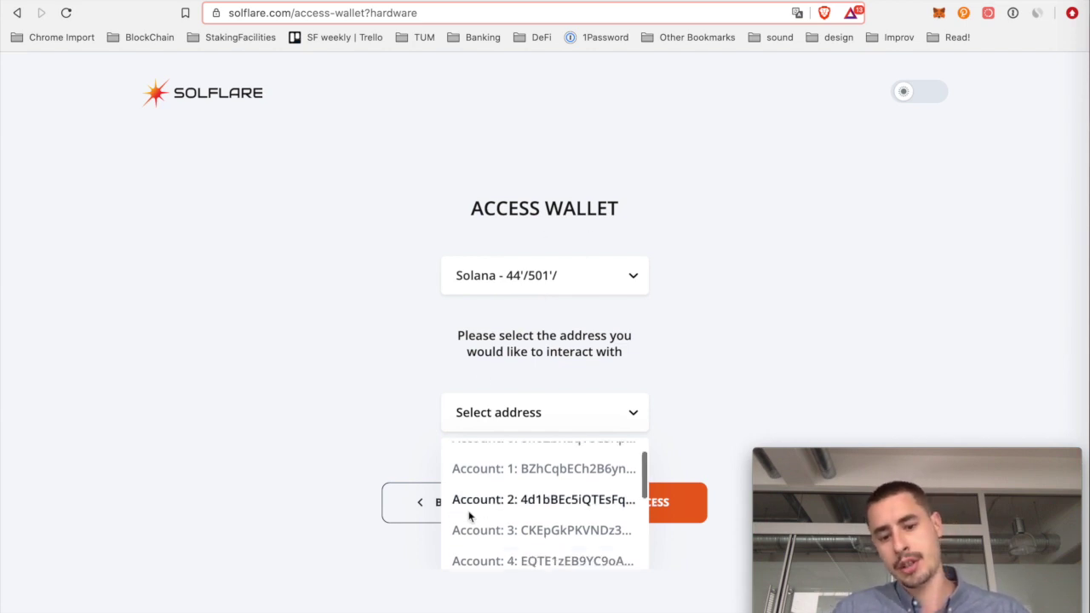
scroll(464, 517, down, 2)
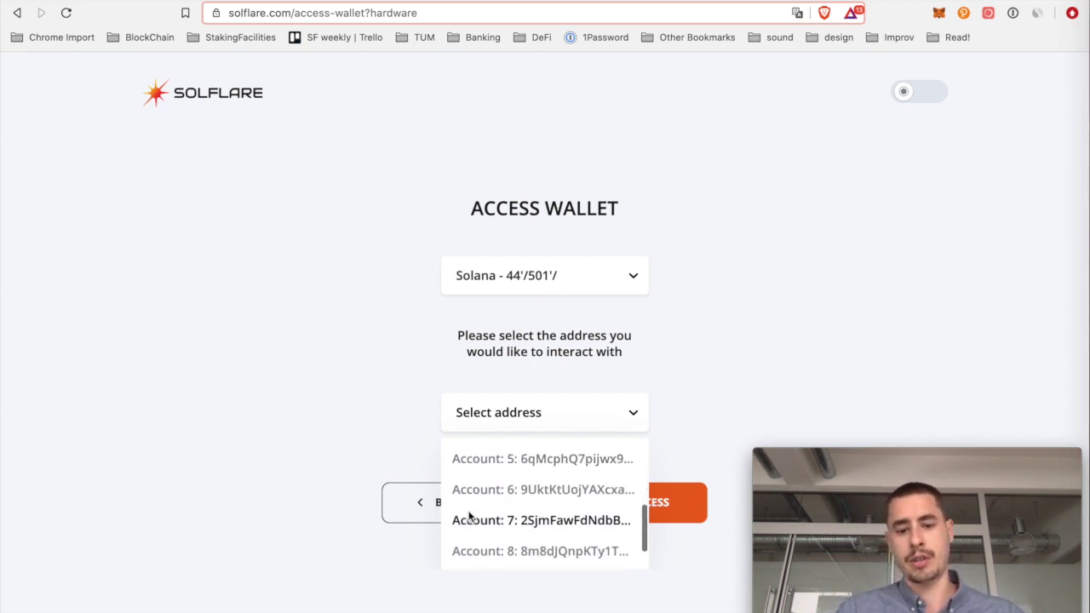
scroll(459, 518, up, 2)
click(520, 494)
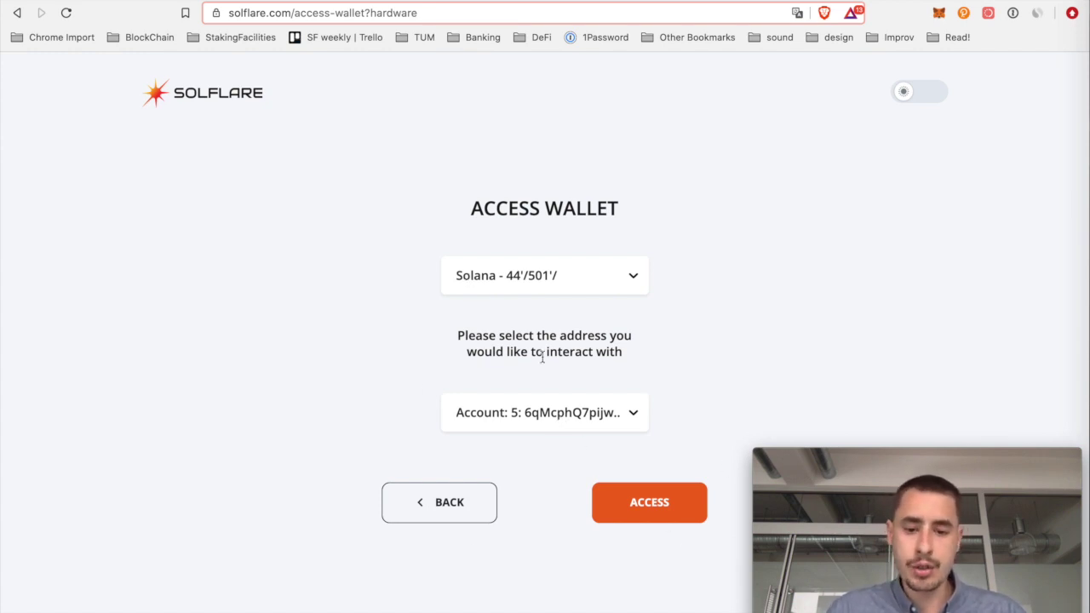
click(645, 503)
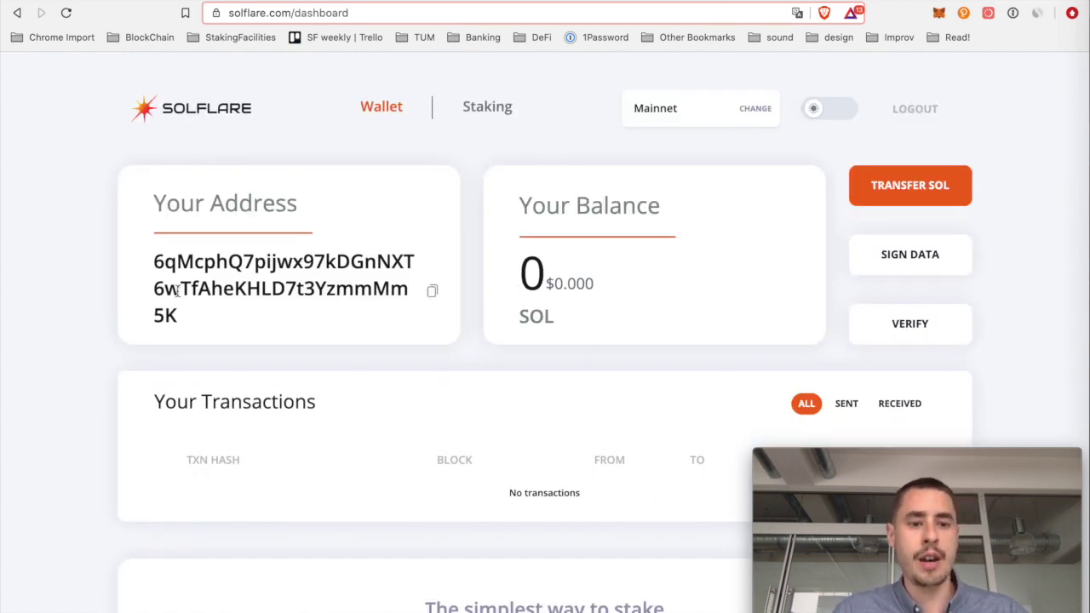
Review the wallet dashboard's address, balance, transactions and staking section
scroll(358, 443, down, 2)
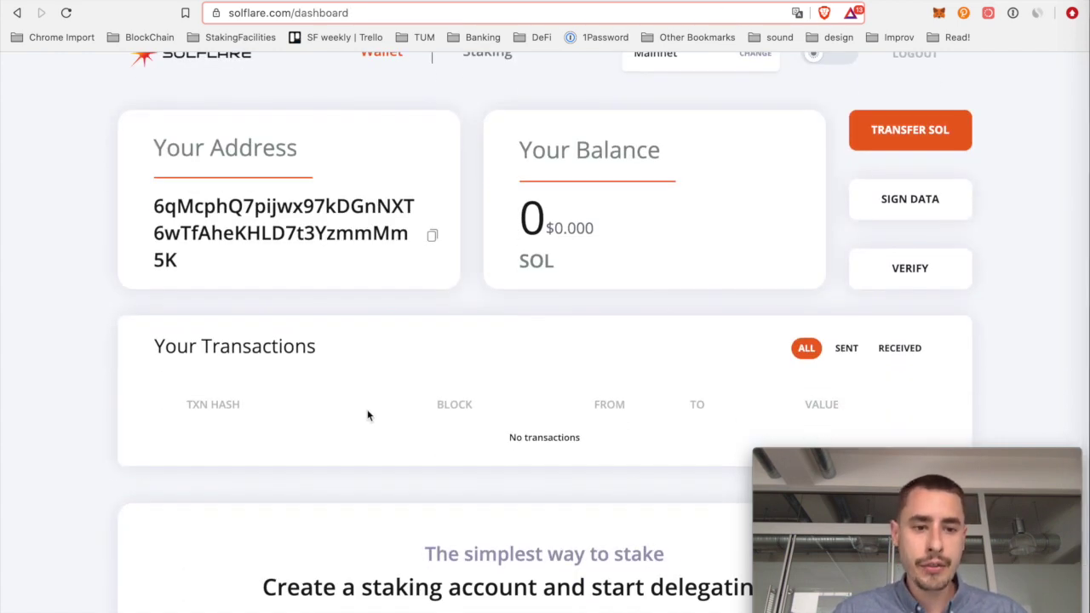
scroll(368, 416, up, 1)
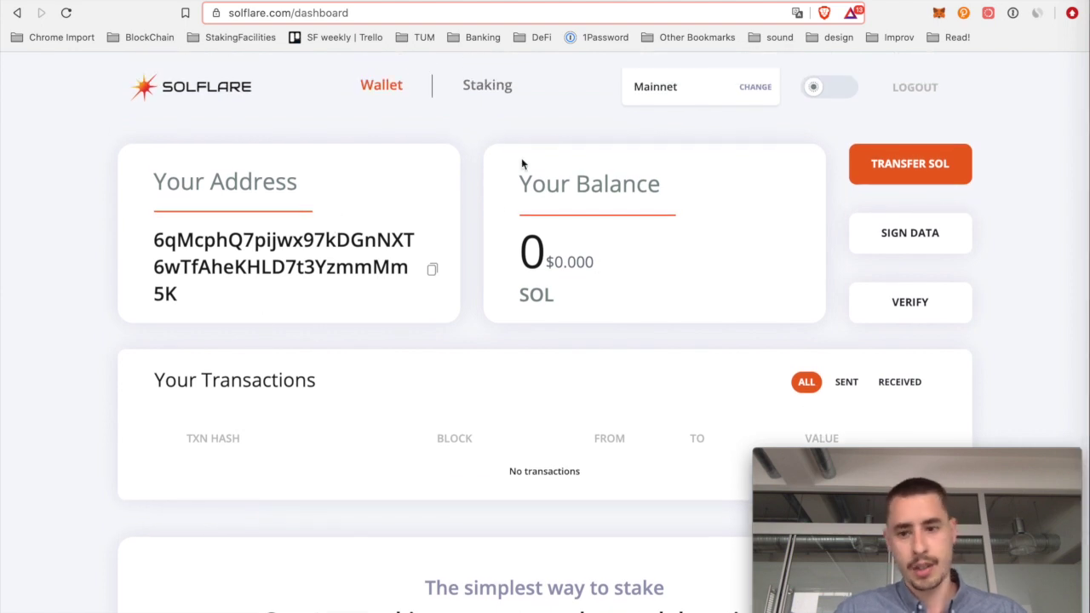
scroll(591, 274, down, 3)
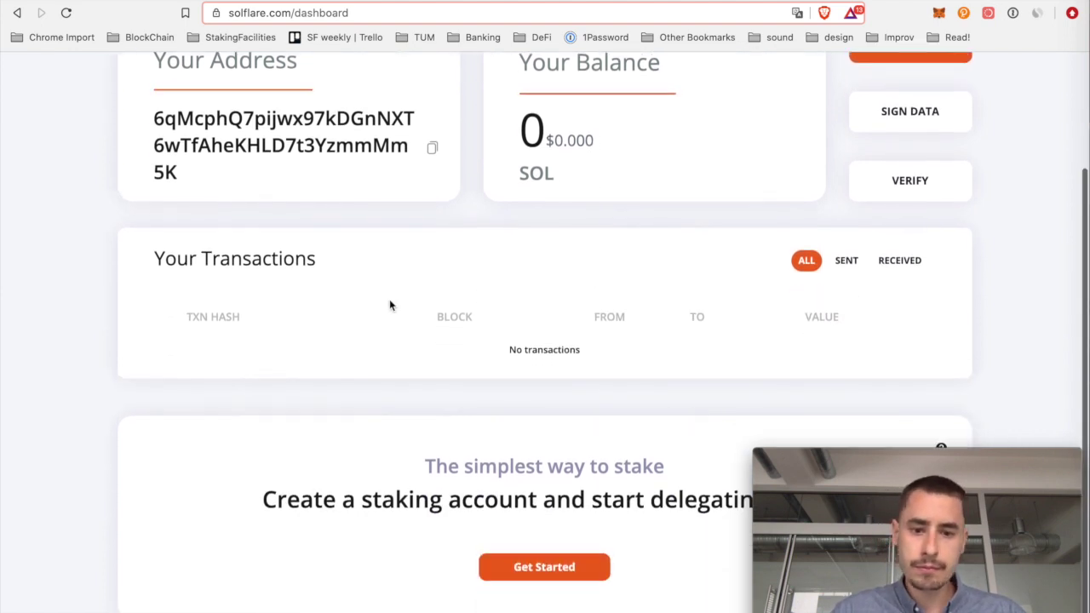
scroll(432, 392, up, 3)
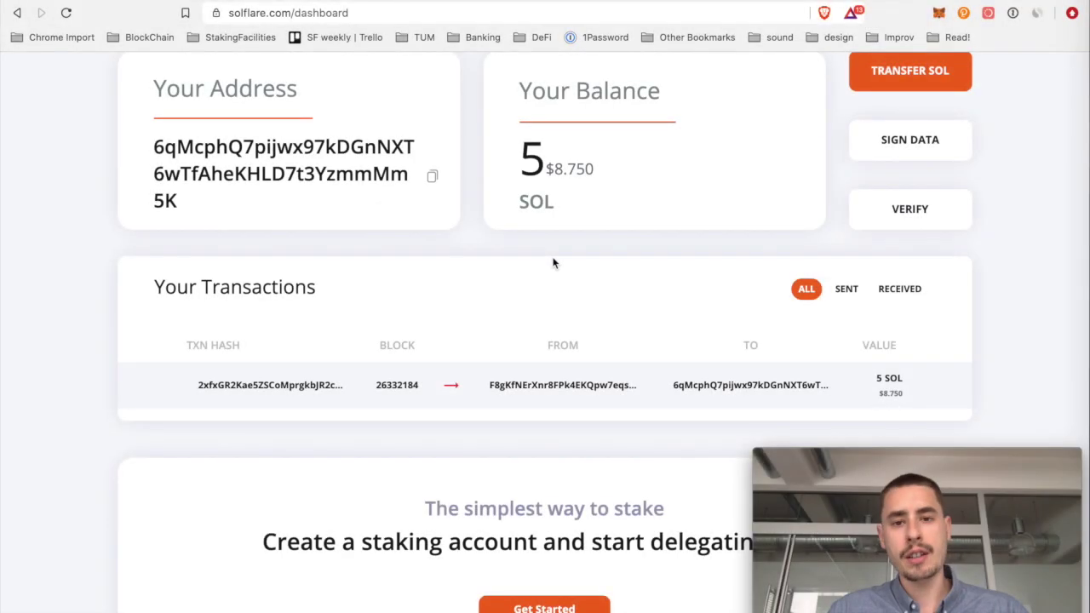
scroll(553, 263, up, 2)
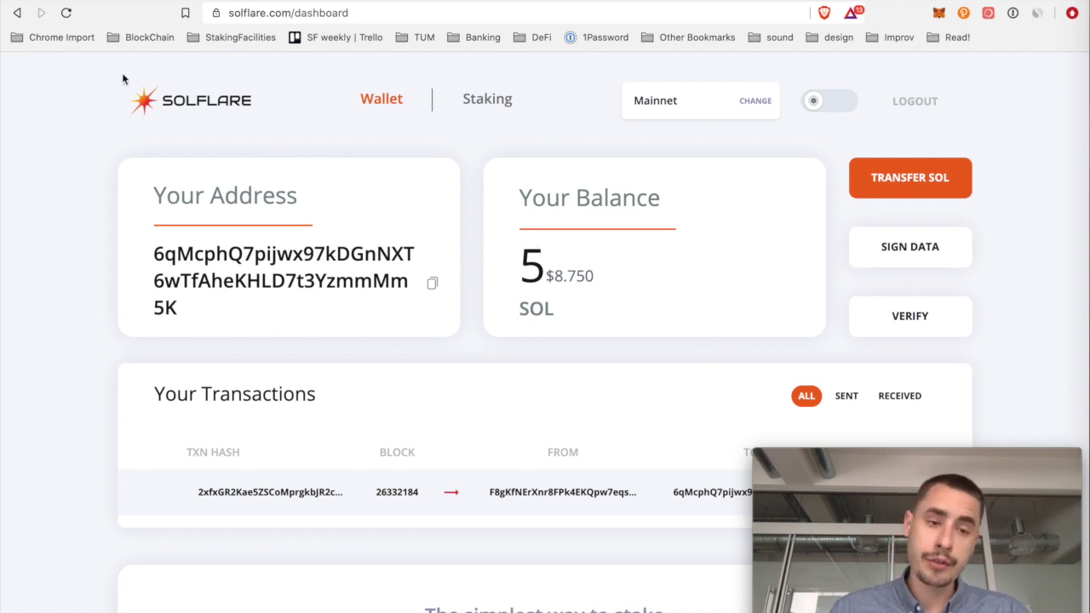
Reload the page and access the Account 5 wallet again through Ledger Nano S with the Solana - 44'/501'/ derivation path
click(65, 13)
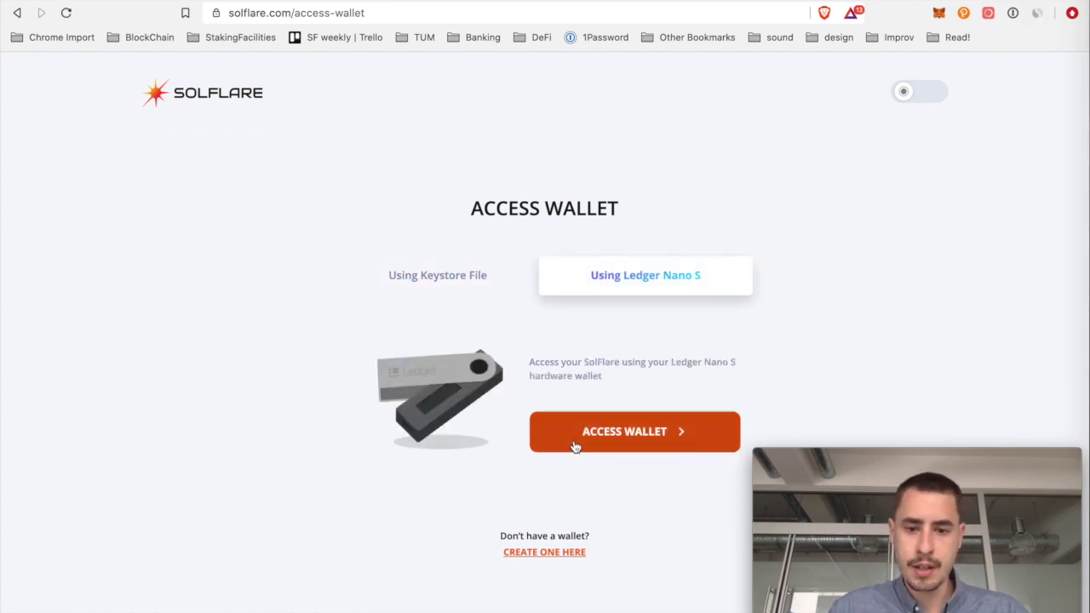
click(575, 447)
click(618, 291)
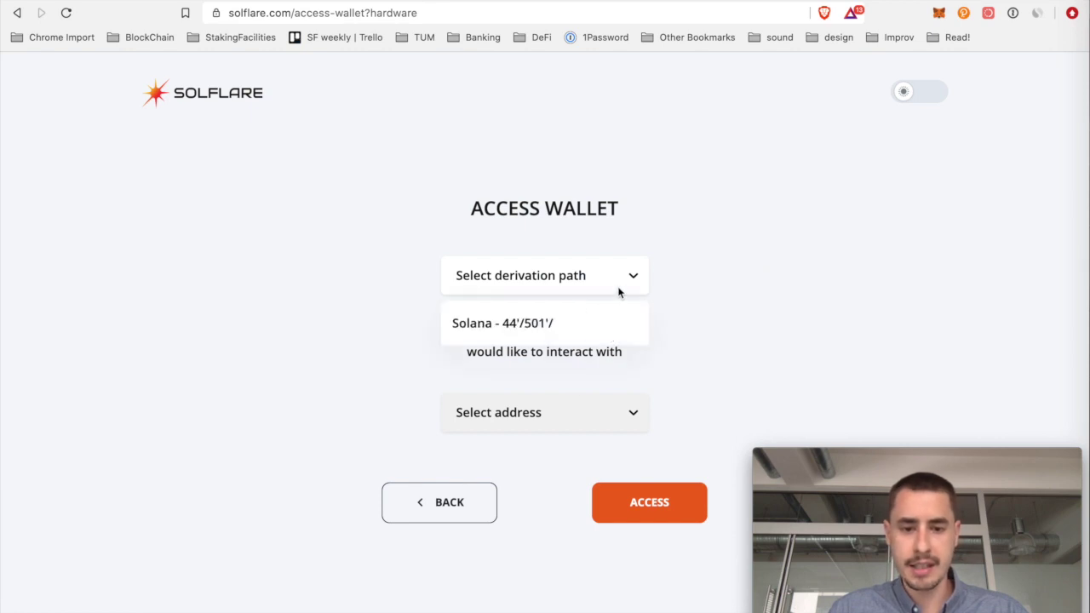
click(569, 324)
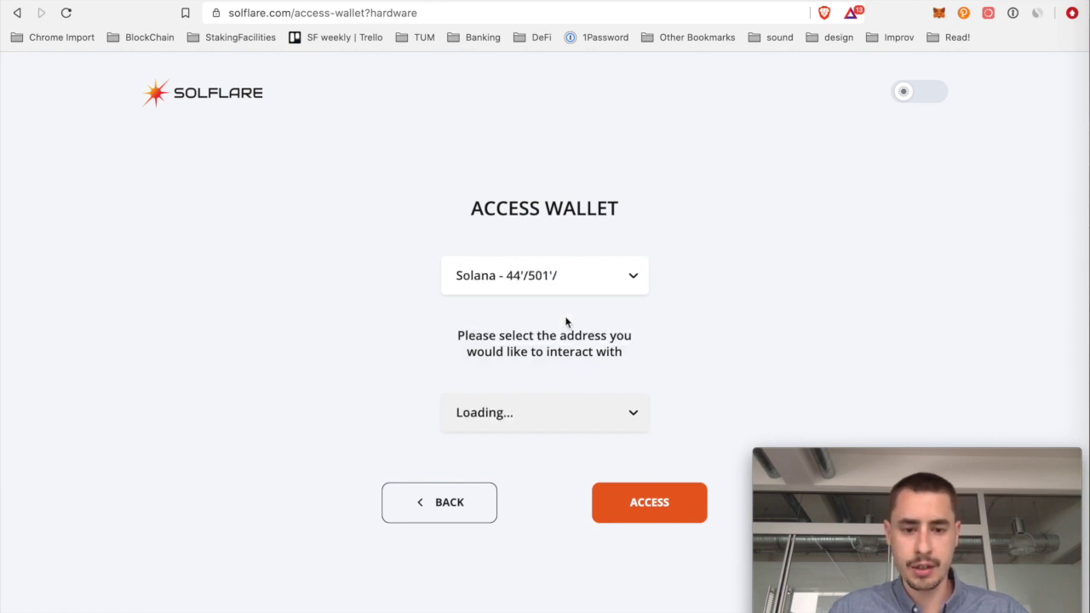
click(631, 415)
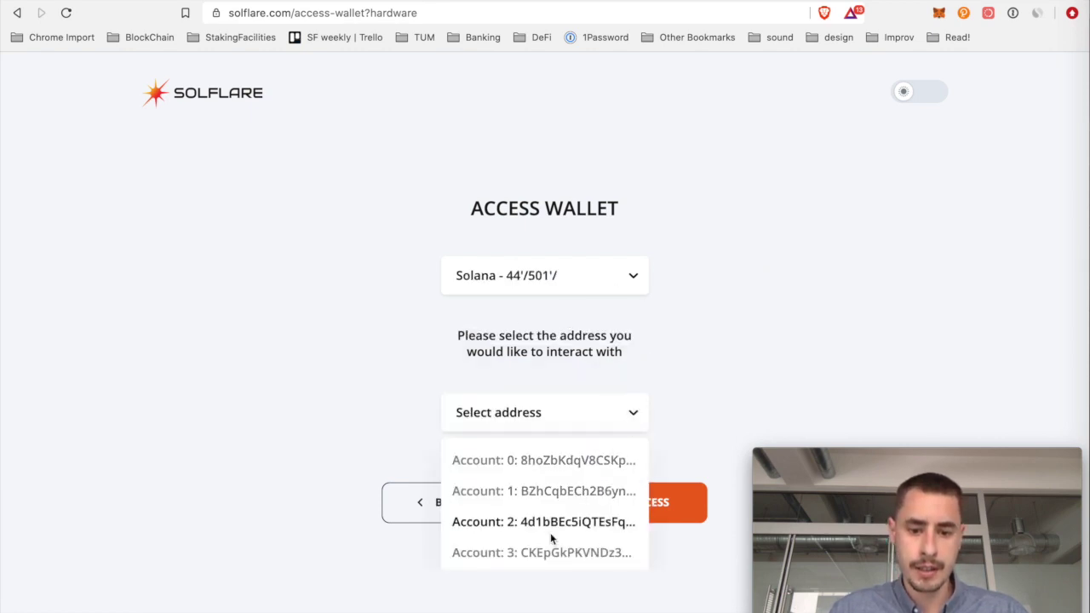
scroll(545, 541, down, 3)
click(506, 488)
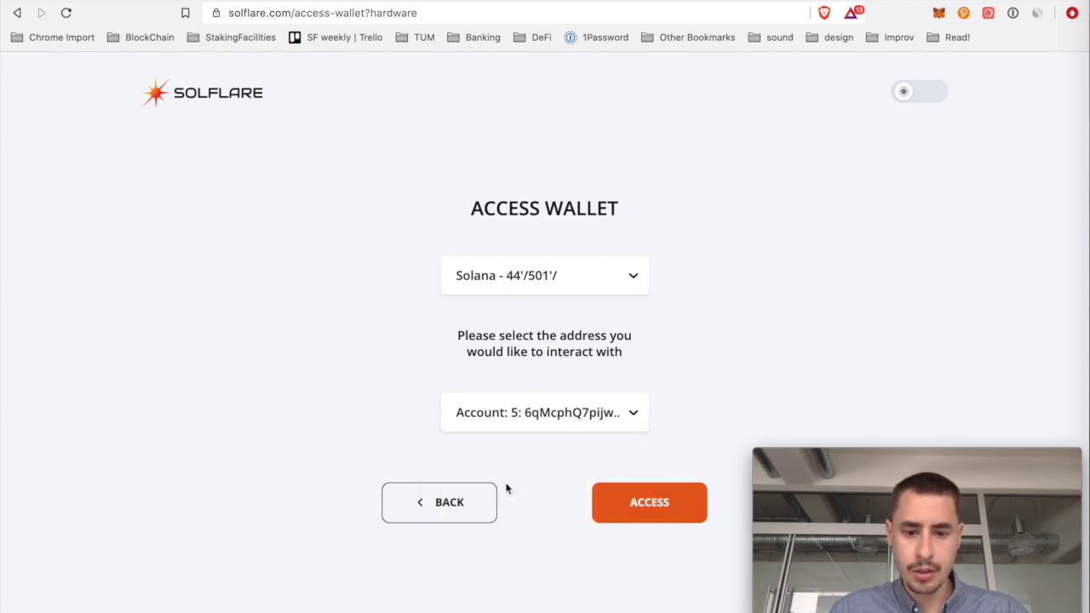
click(630, 521)
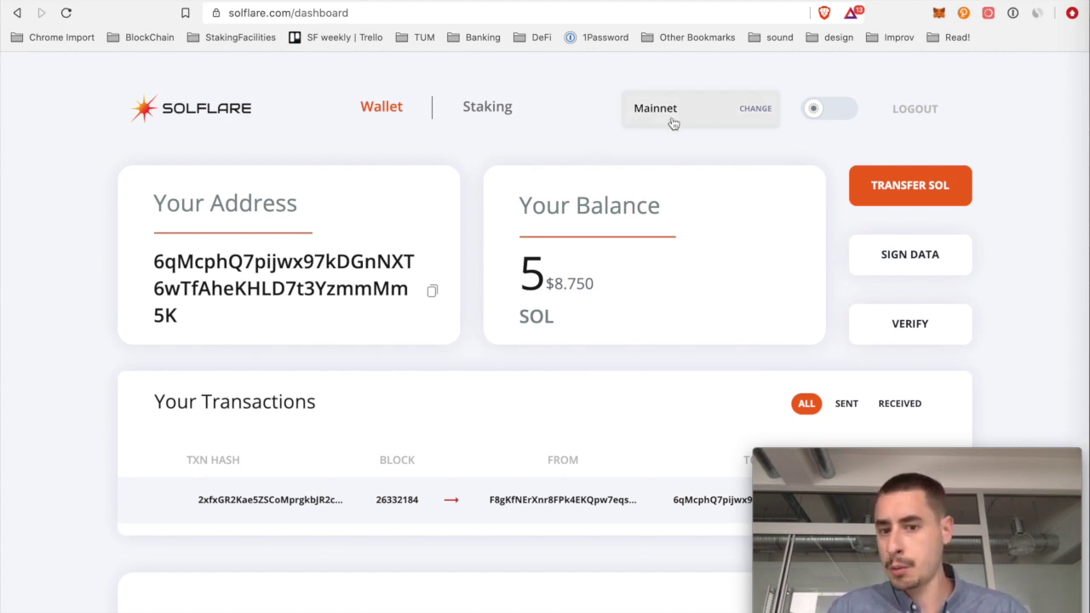
Check the available networks without changing the selection, and try the dark theme before restoring the light one
click(728, 108)
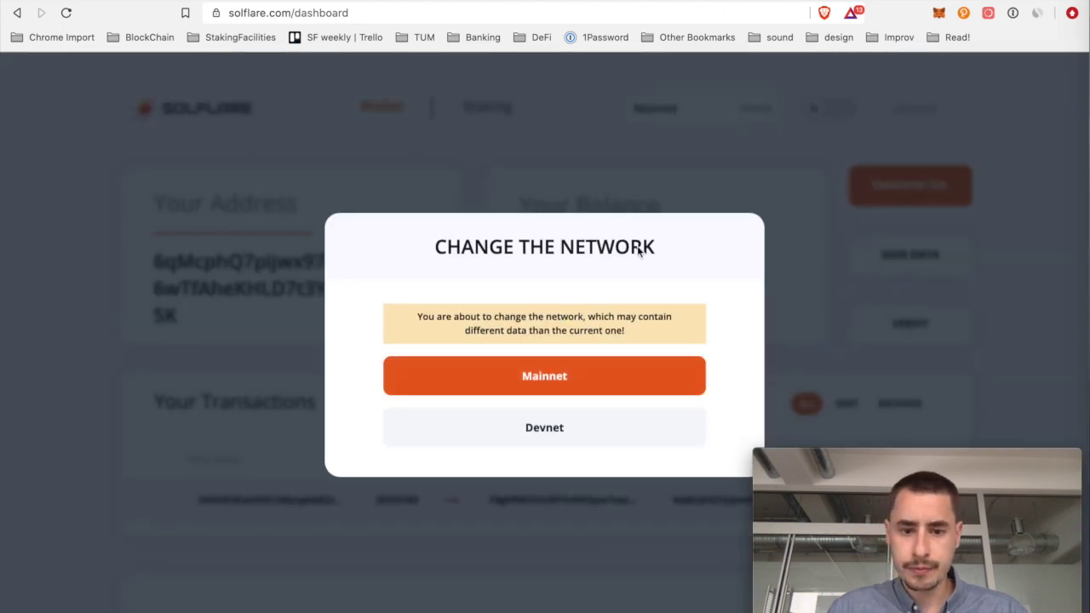
click(594, 107)
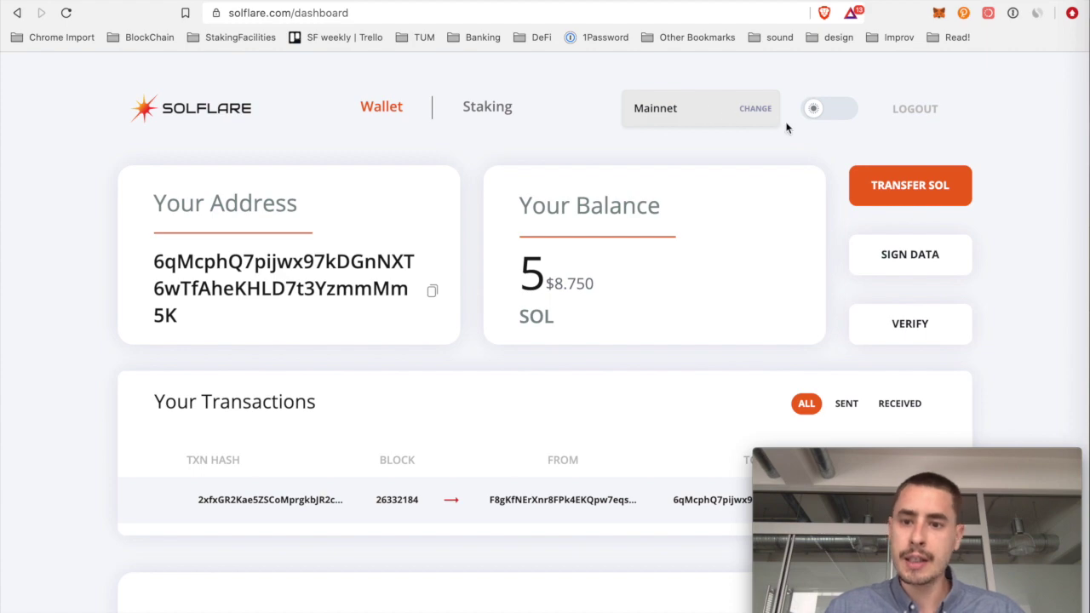
click(828, 109)
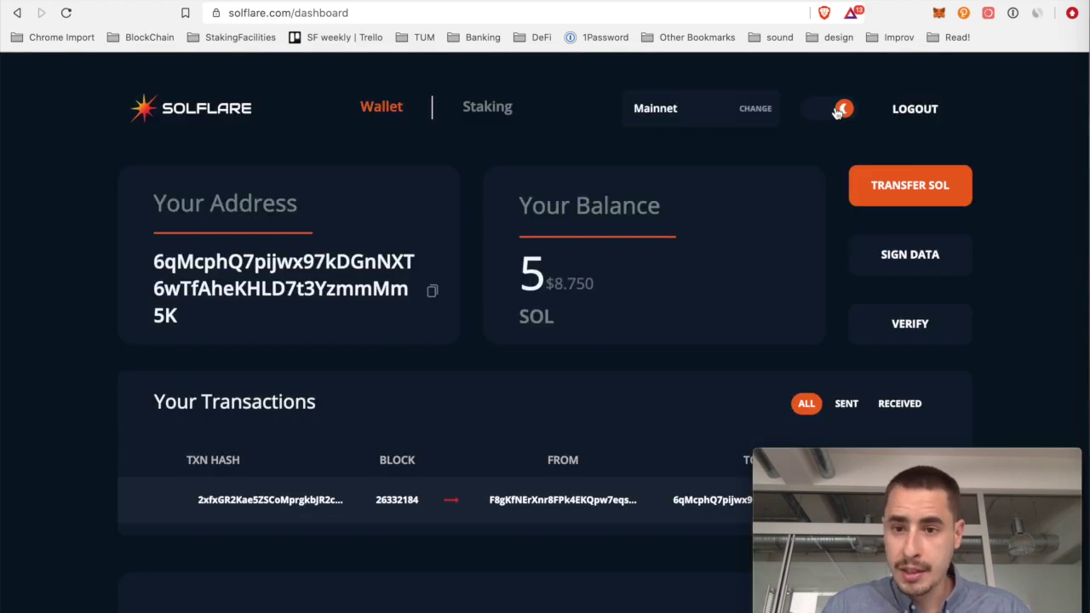
click(838, 110)
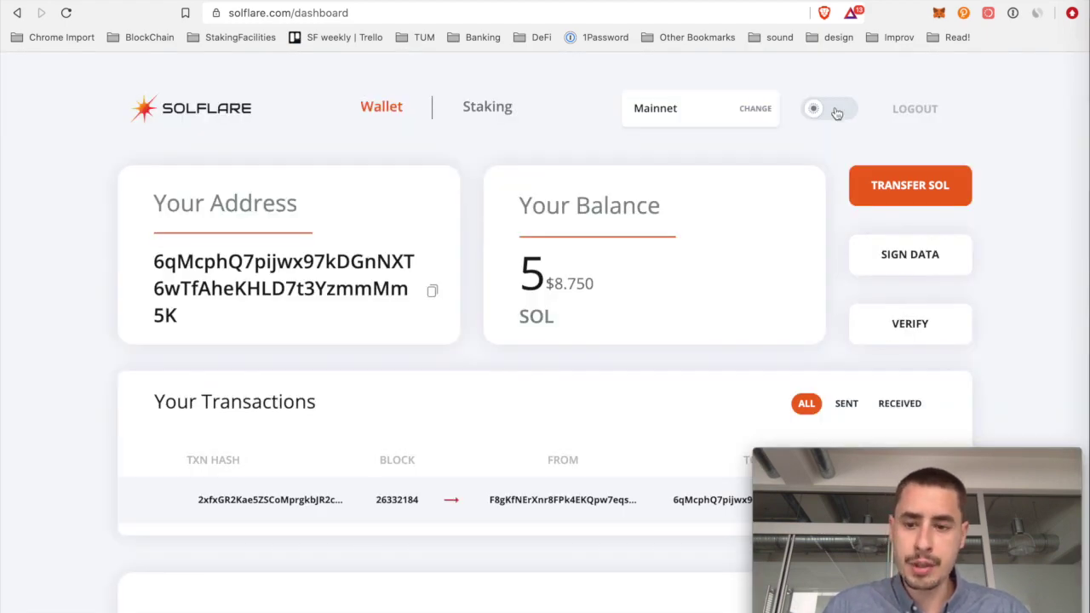
Examine the wallet's address, balance and transaction list, and view the Staking page
scroll(837, 113, down, 1)
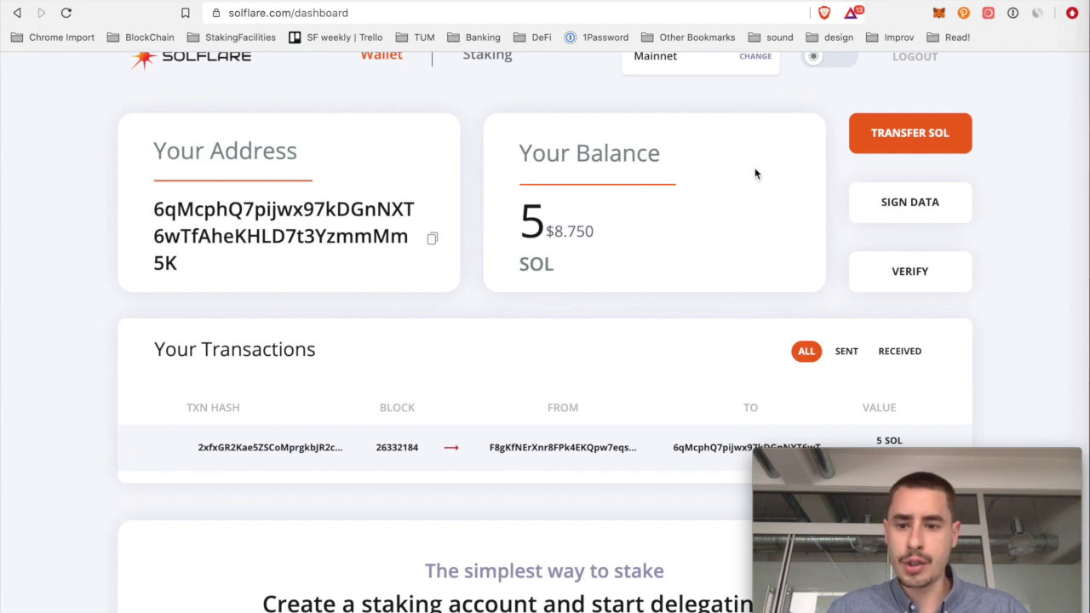
scroll(528, 245, down, 1)
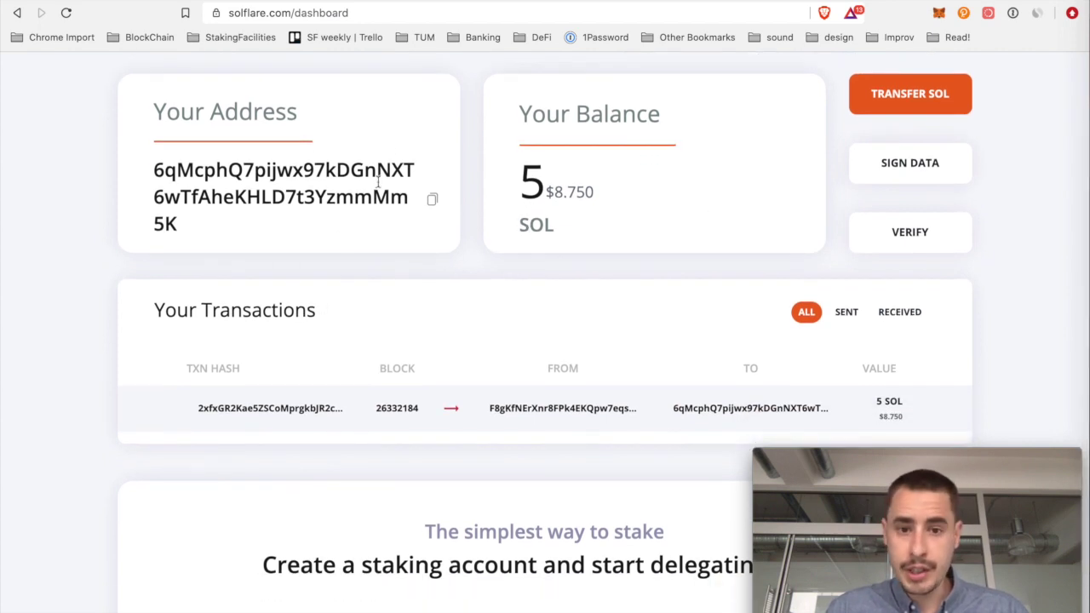
scroll(576, 222, down, 2)
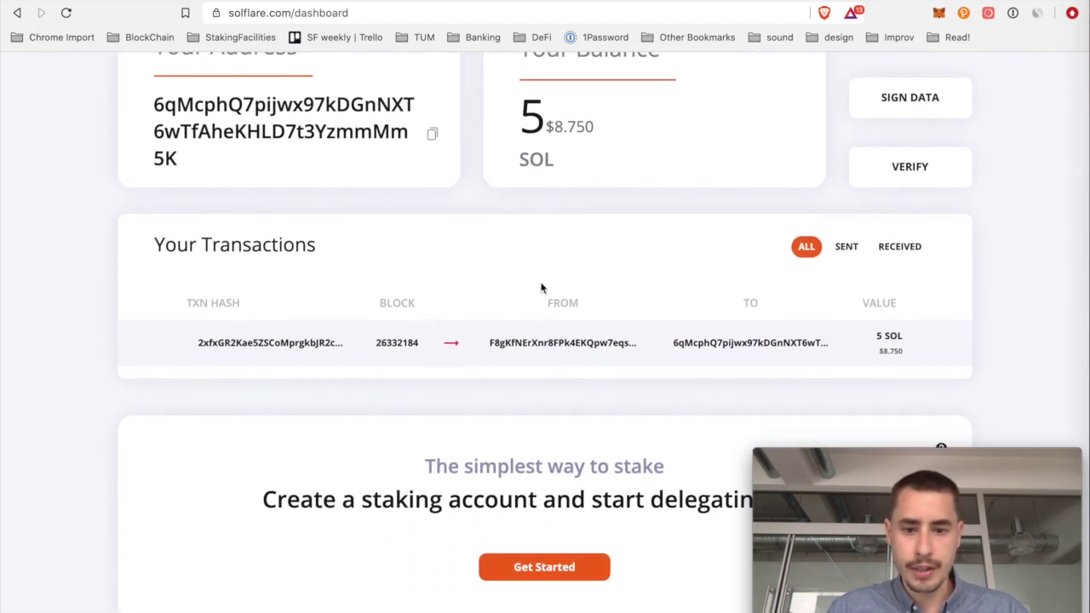
scroll(540, 288, up, 3)
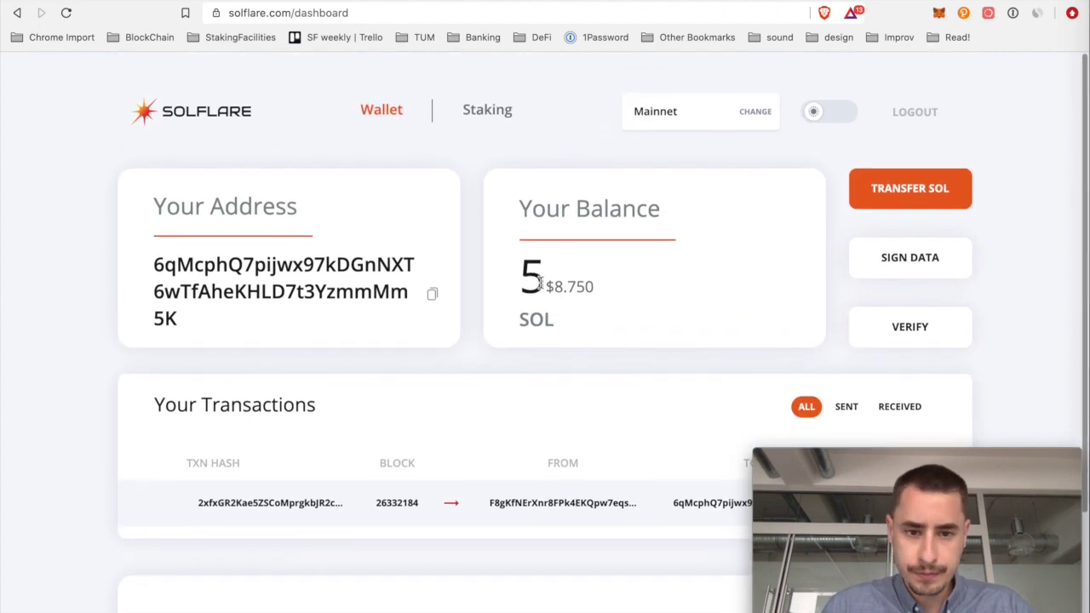
click(483, 113)
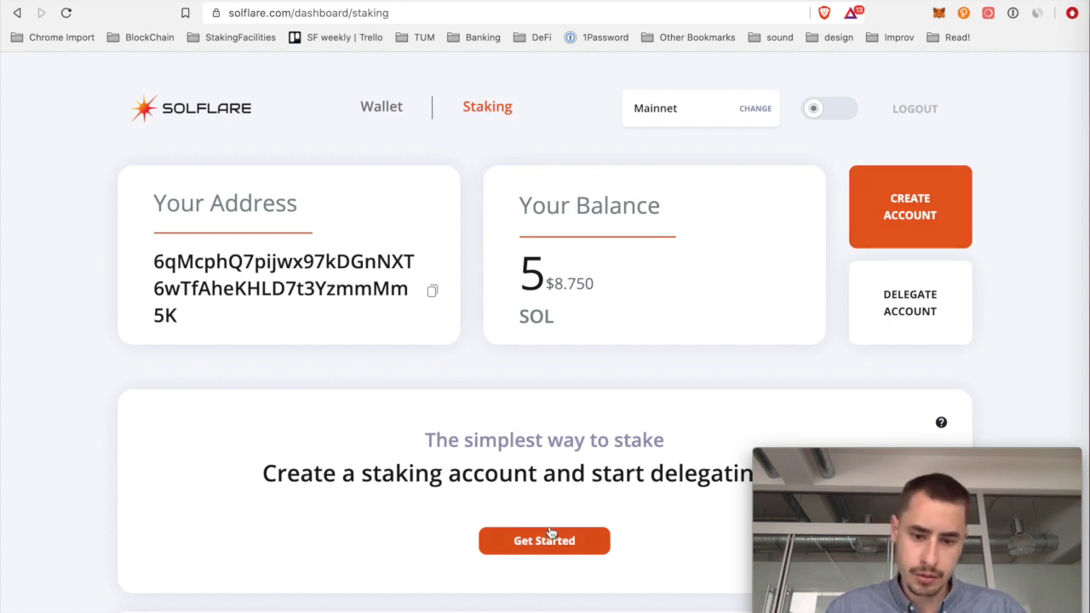
From the Wallet page, create a staking account with a deposit of 4 SOL and dismiss the completion dialog
click(389, 109)
scroll(424, 353, down, 3)
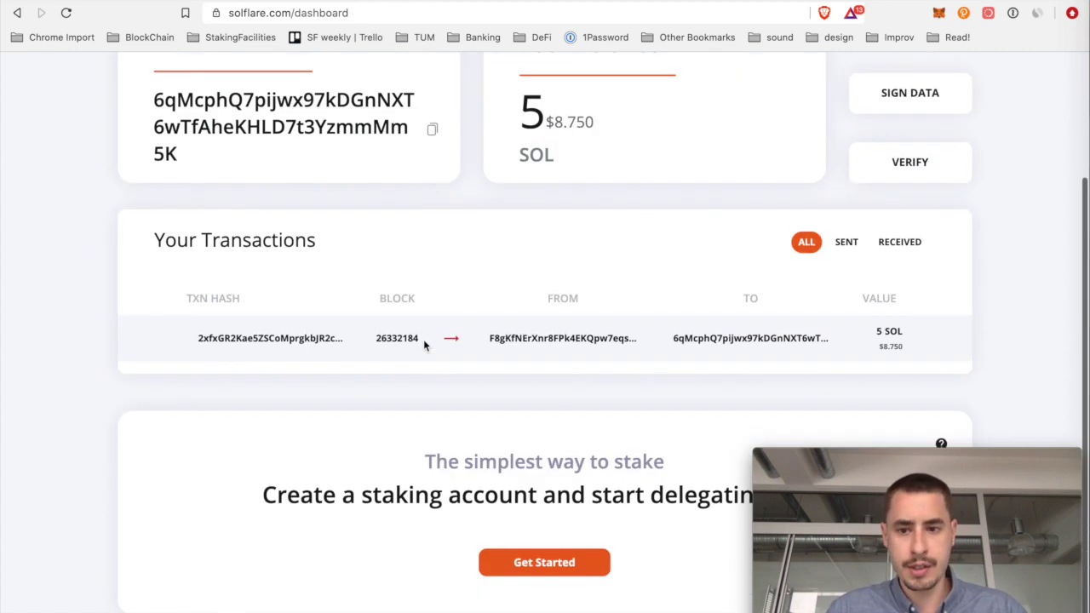
scroll(426, 341, up, 1)
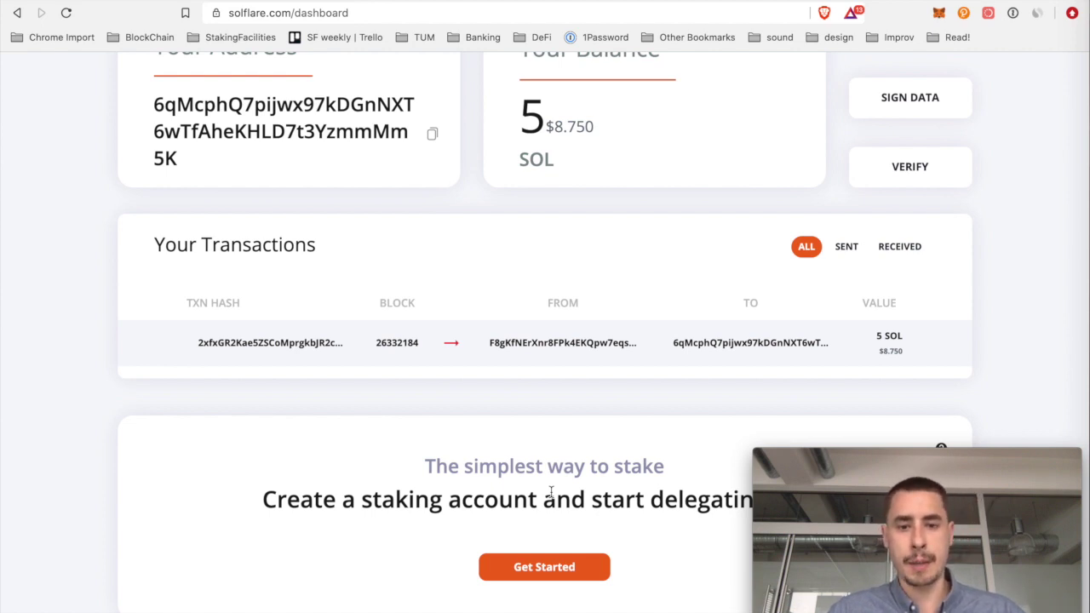
click(537, 567)
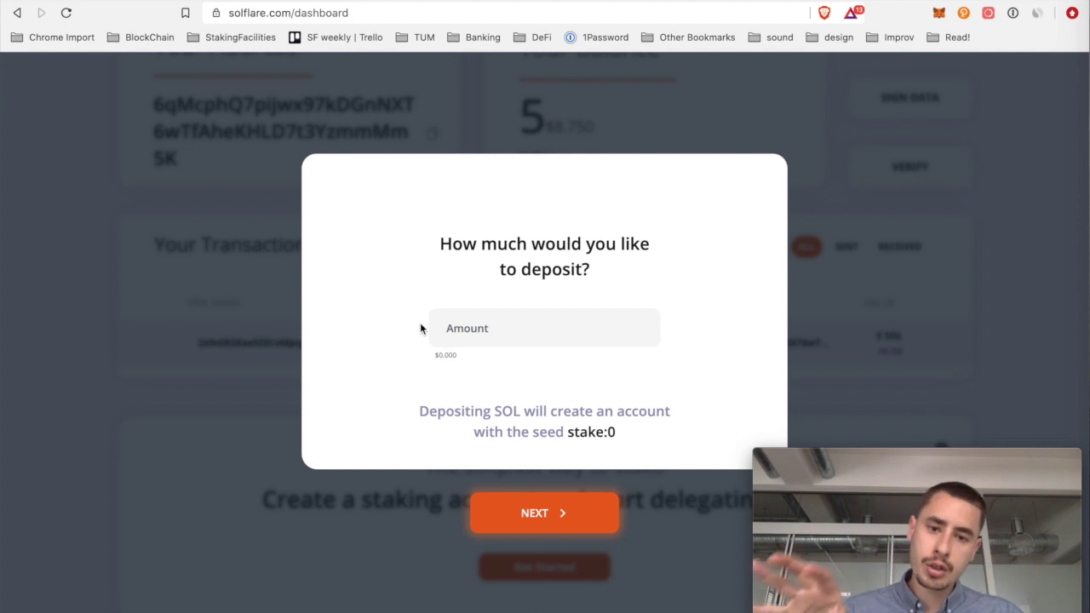
click(467, 334)
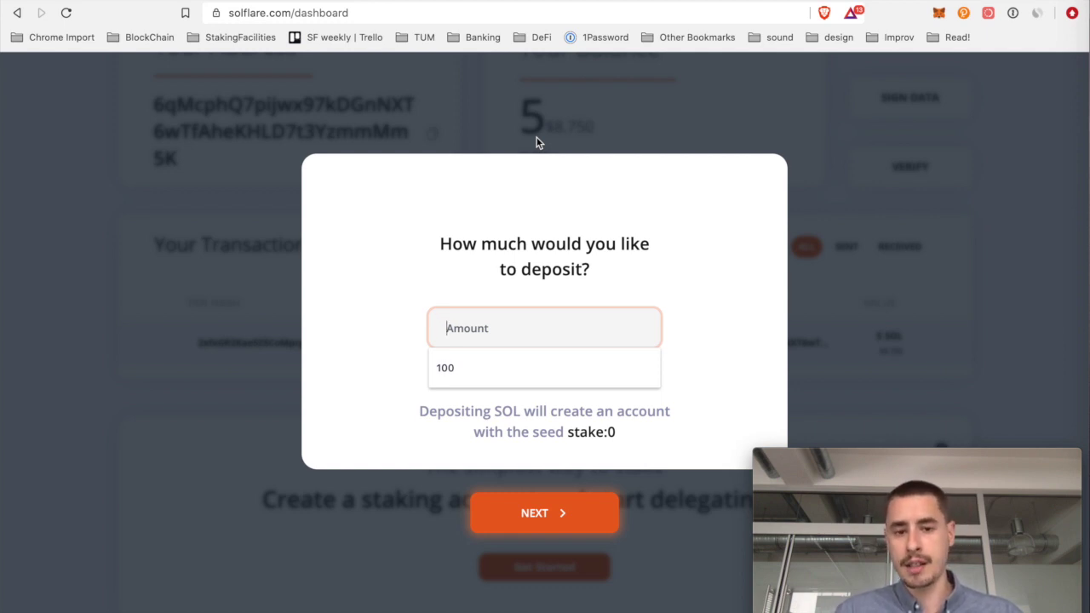
text(4)
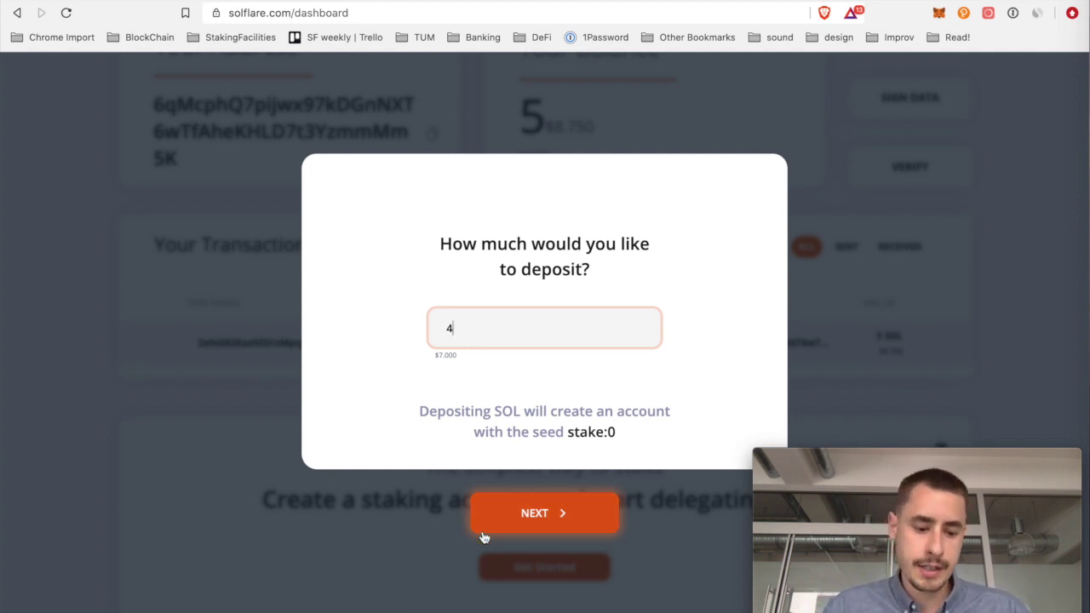
click(541, 520)
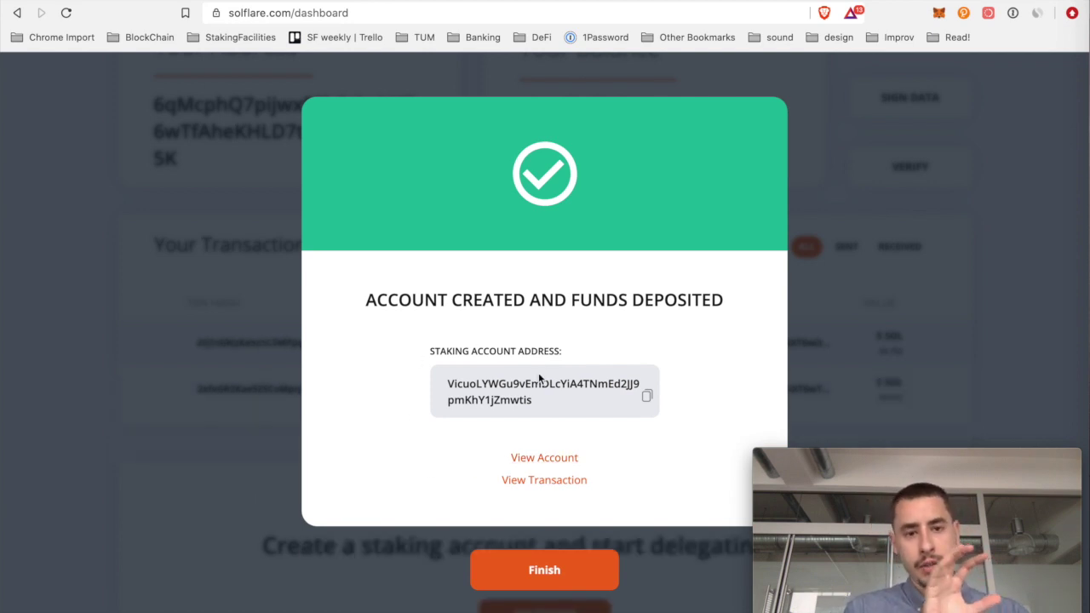
key(Escape)
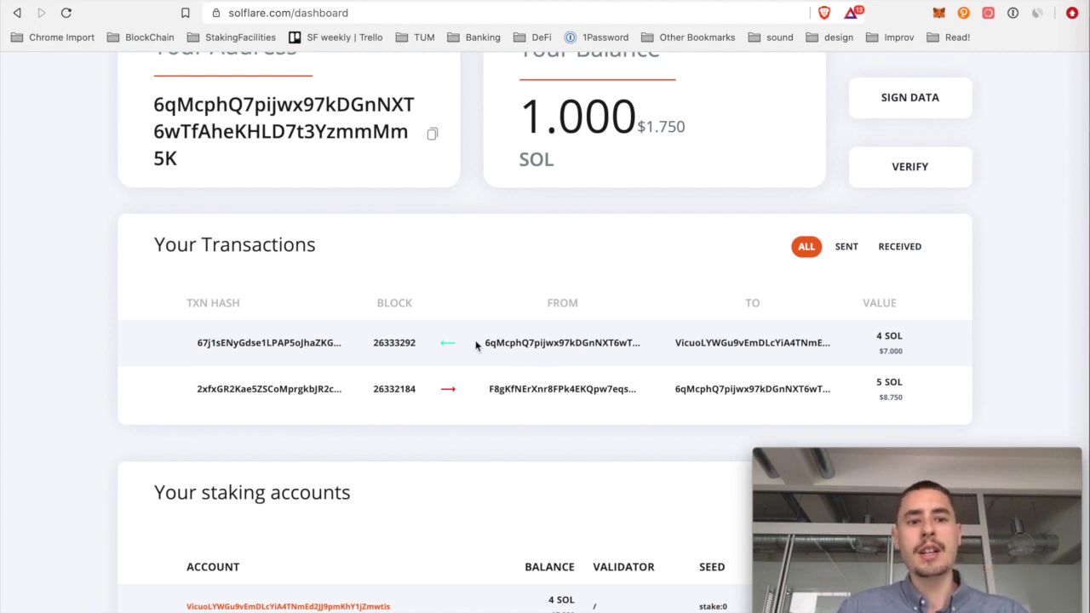
Review the wallet's balance, transaction list and staking accounts on the dashboard
scroll(477, 345, up, 2)
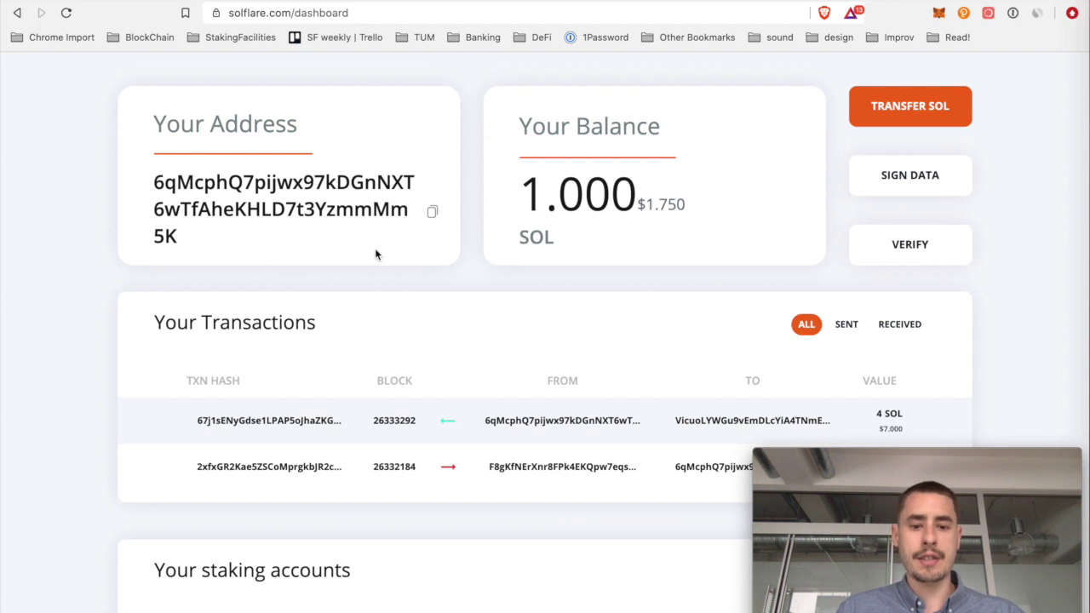
scroll(617, 390, down, 1)
scroll(617, 388, down, 2)
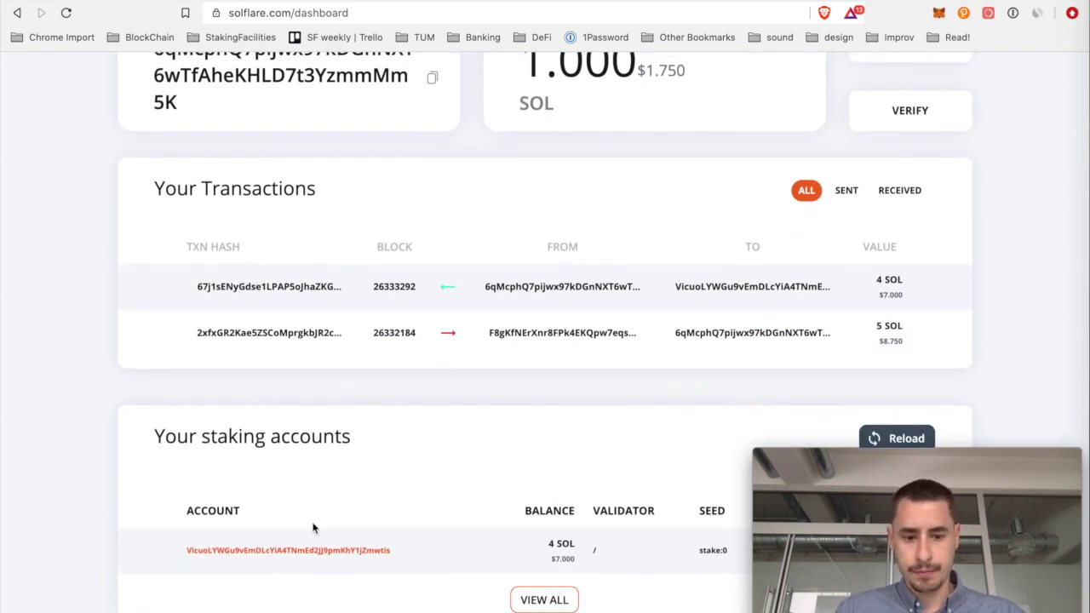
scroll(391, 521, down, 1)
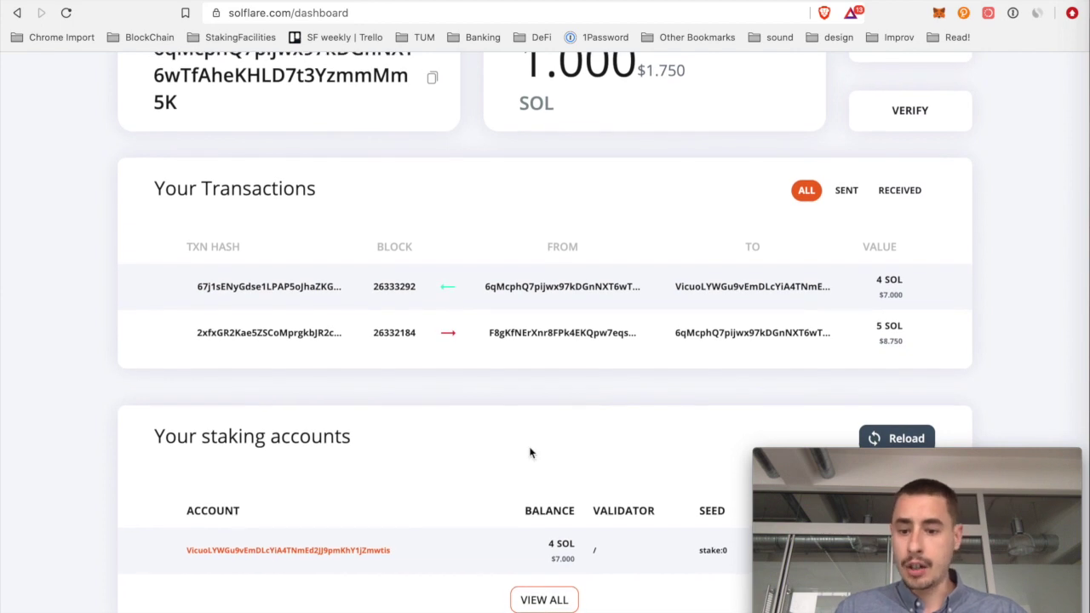
scroll(533, 443, up, 4)
scroll(531, 438, up, 1)
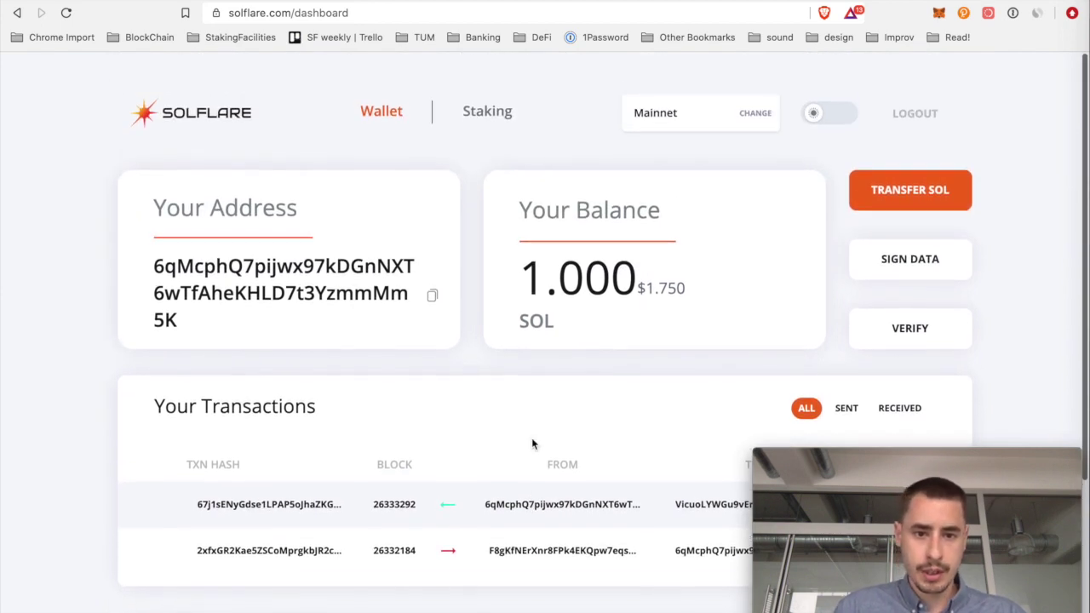
Start a delegation from the Staking page with stake:0 as the account
click(499, 110)
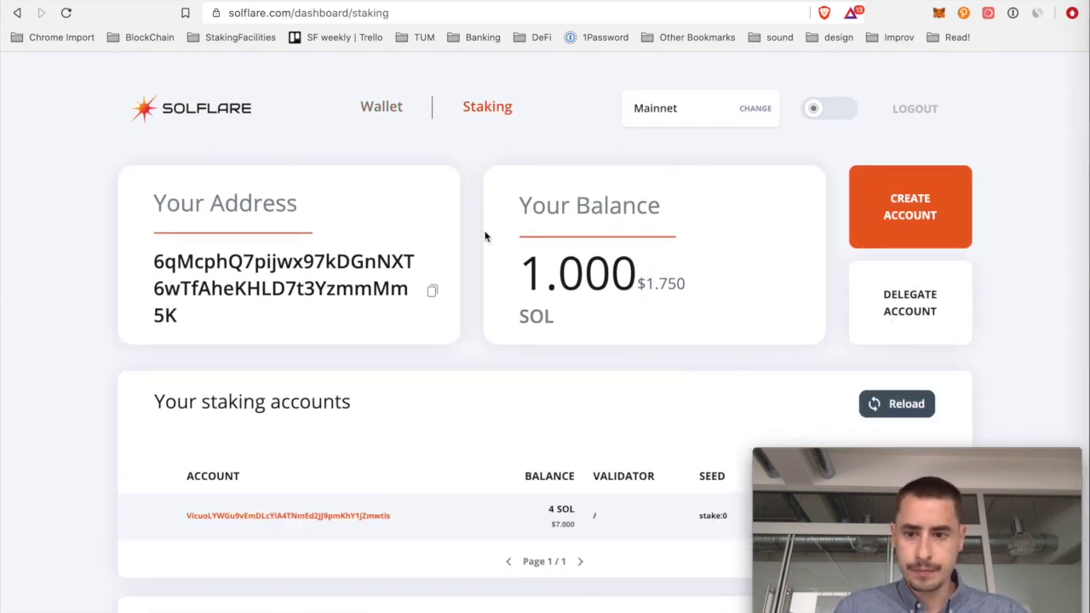
scroll(485, 236, down, 2)
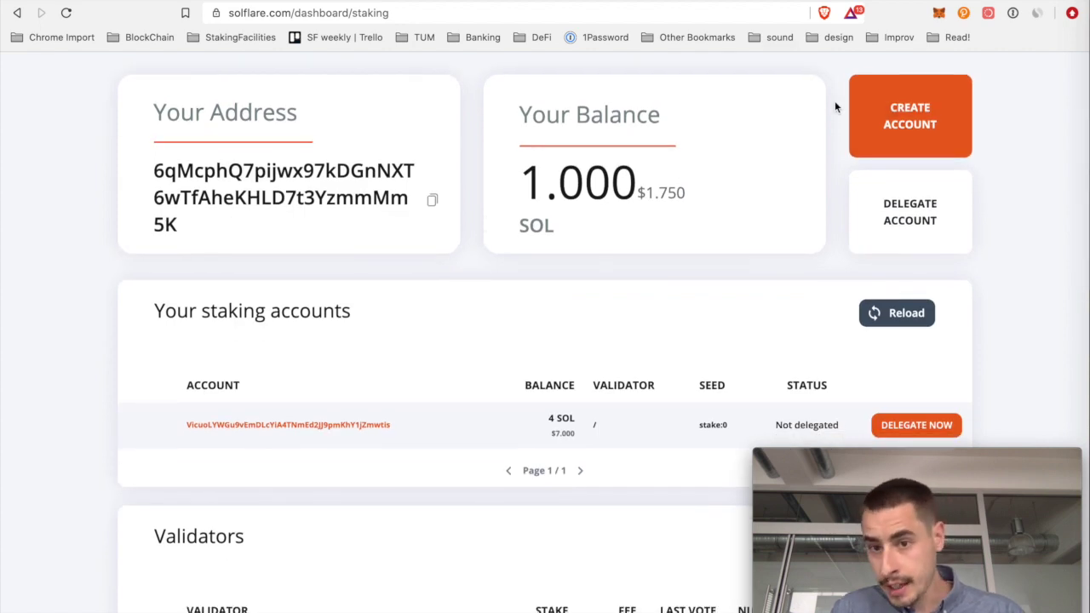
click(902, 237)
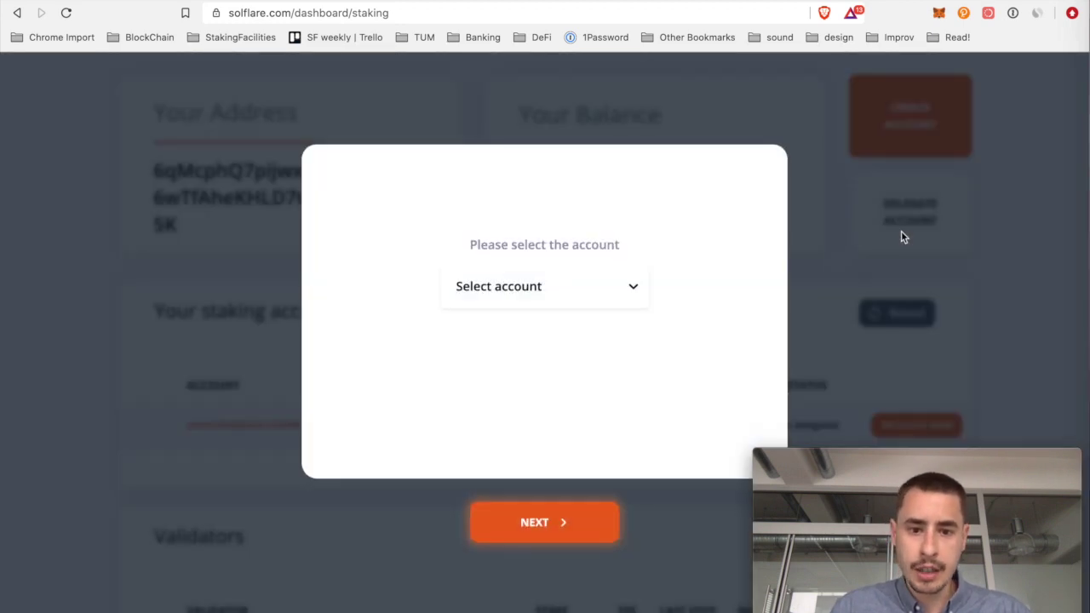
click(626, 290)
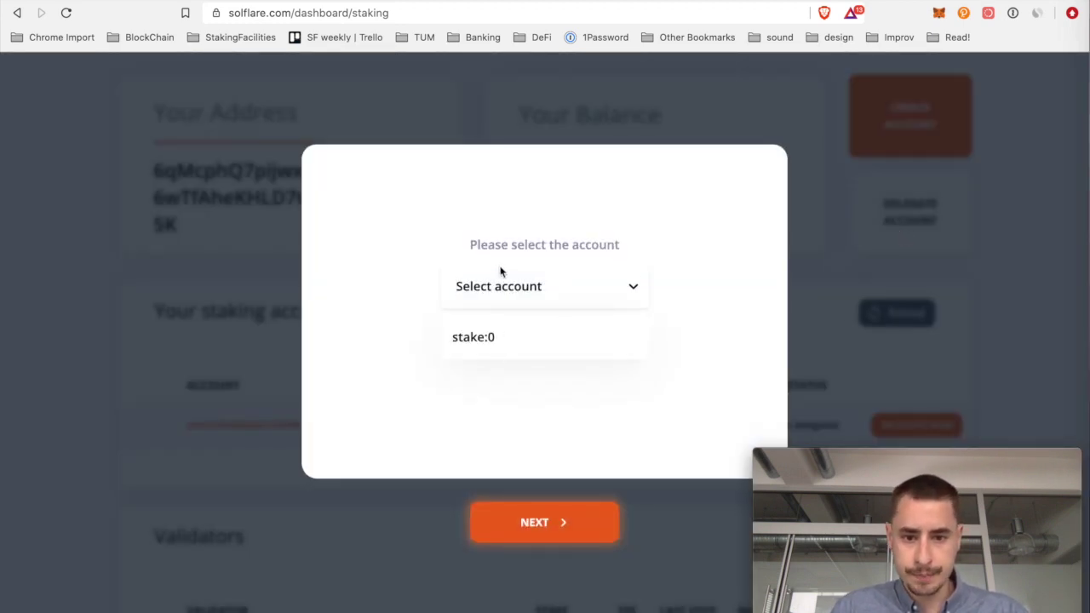
click(476, 342)
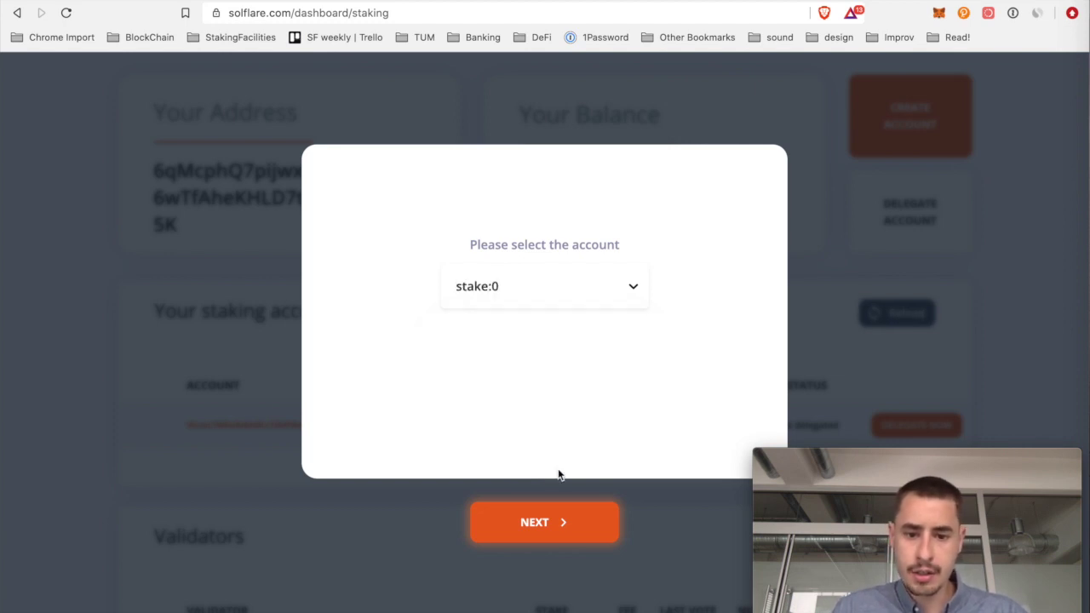
click(525, 522)
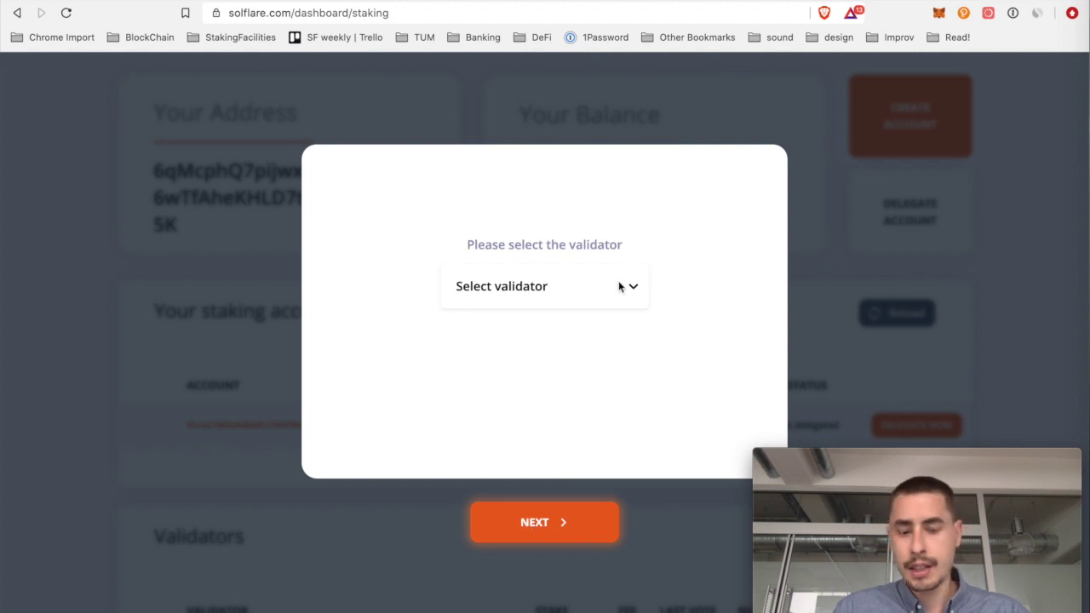
Look through the validator list, choose Staking Facilities and submit the delegation
click(620, 288)
scroll(589, 322, down, 5)
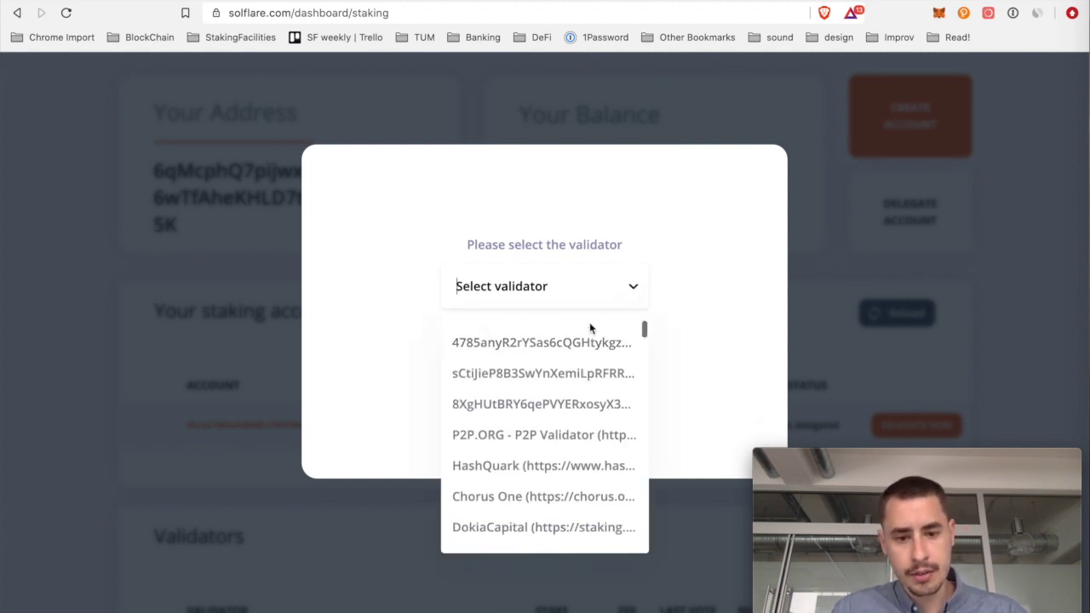
scroll(589, 322, down, 3)
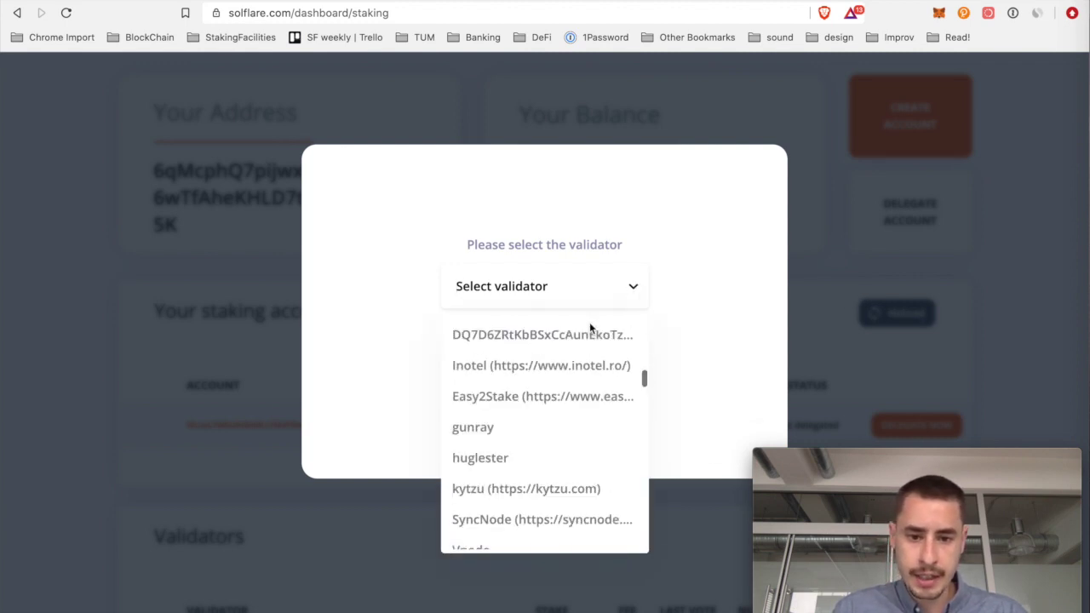
scroll(589, 322, up, 5)
scroll(590, 332, up, 3)
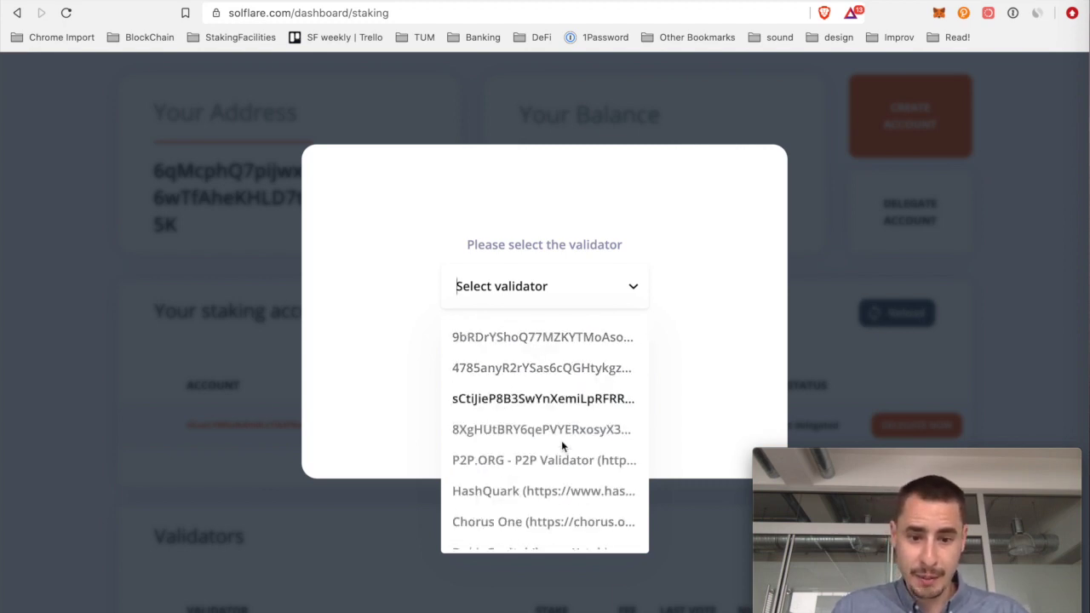
scroll(561, 440, down, 2)
scroll(561, 440, down, 1)
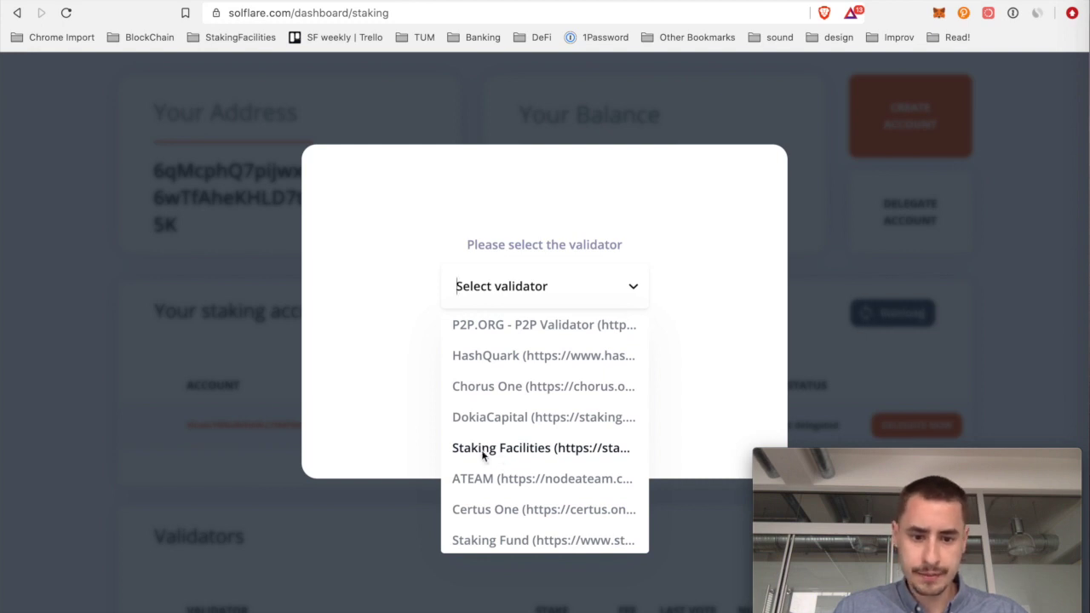
click(482, 449)
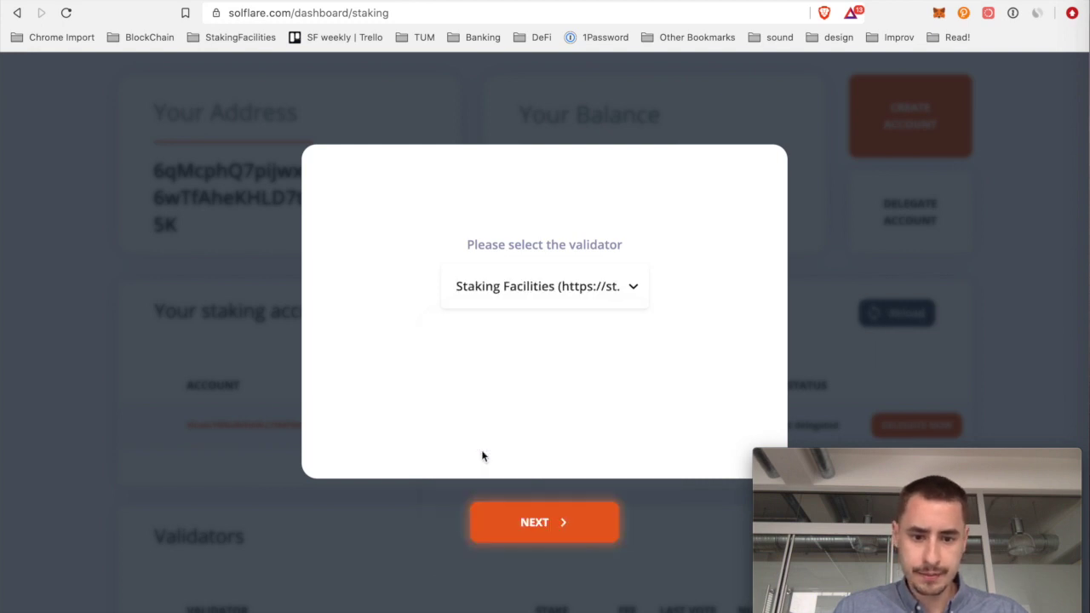
click(557, 535)
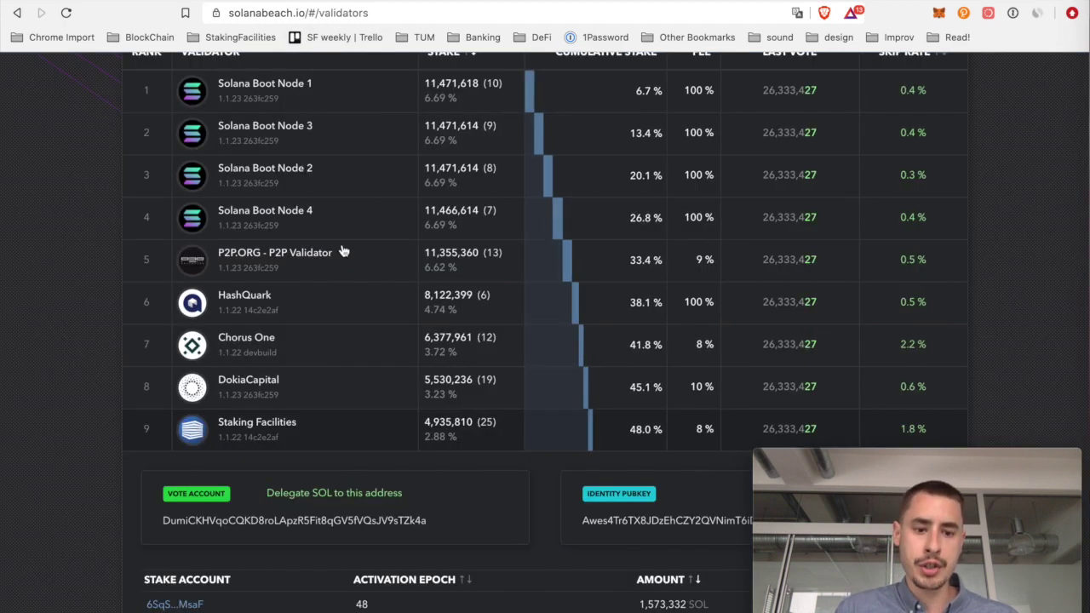
Examine the network statistics and validator ranking on Solana Beach, and return to SolFlare
scroll(342, 247, up, 5)
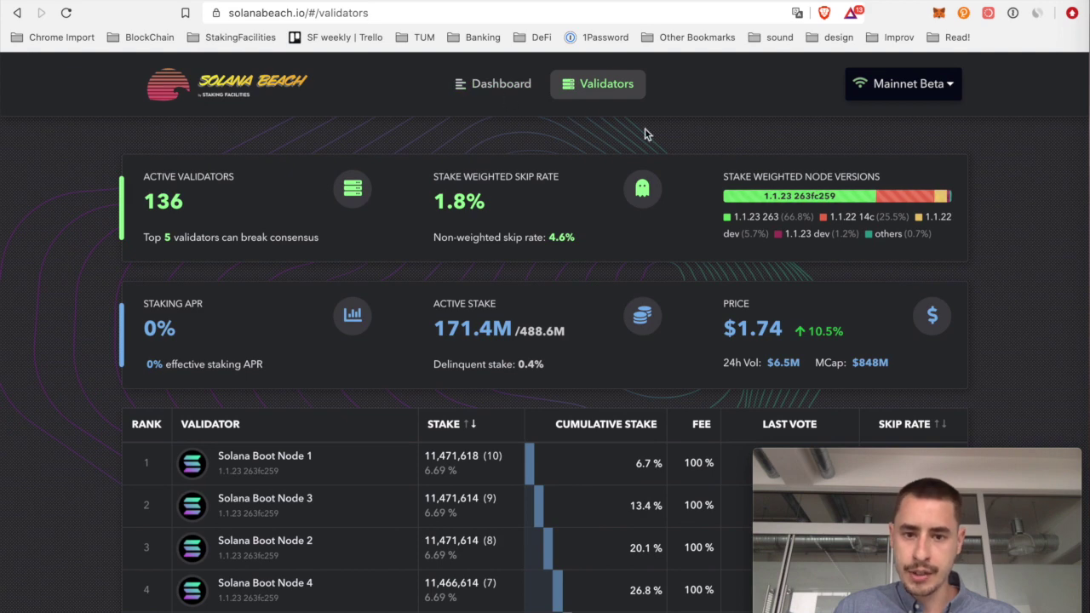
scroll(80, 418, down, 3)
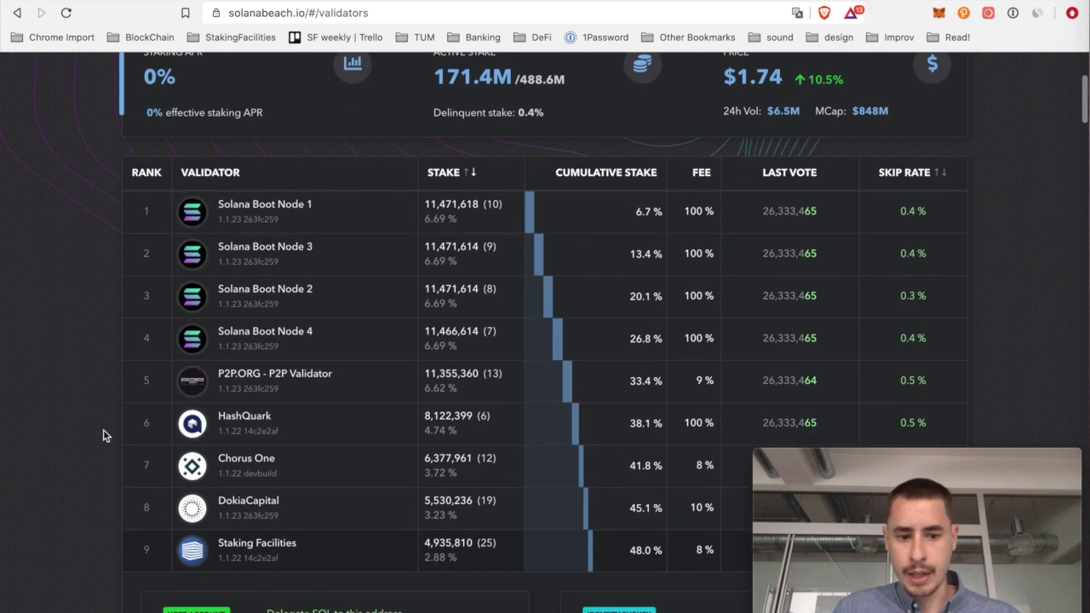
scroll(47, 444, down, 2)
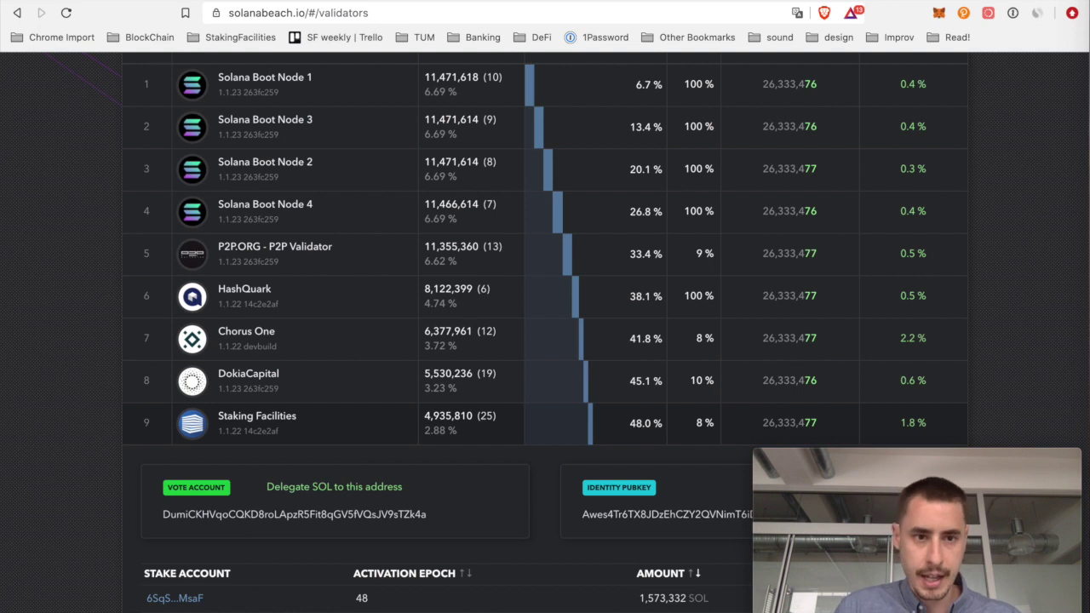
click(160, 2)
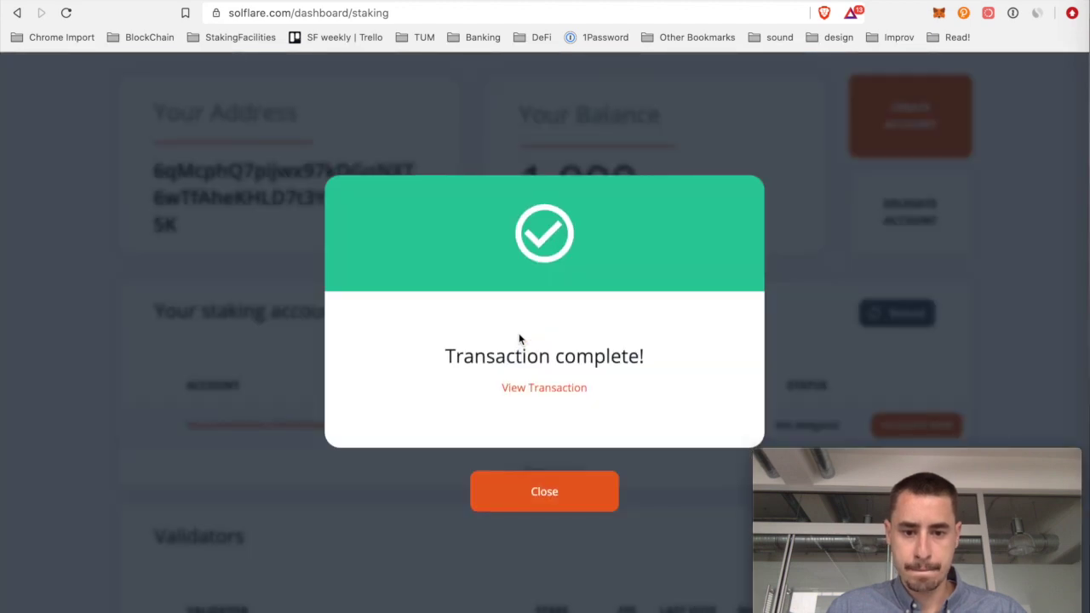
Close the delegation's completion dialog and check the staking account's validator and status
click(544, 510)
scroll(562, 413, down, 2)
scroll(562, 412, down, 2)
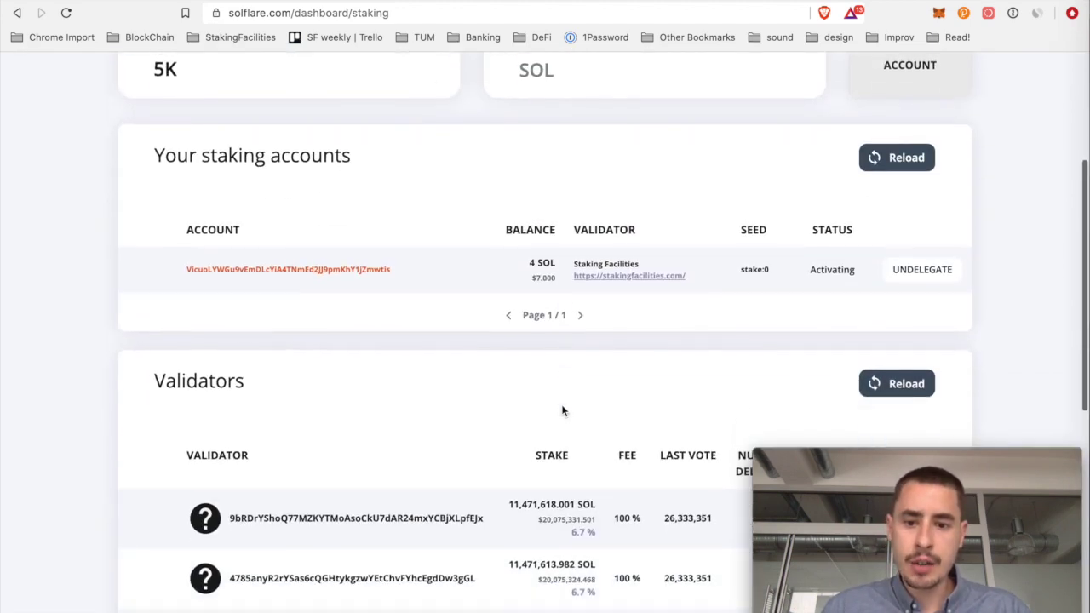
scroll(559, 386, up, 1)
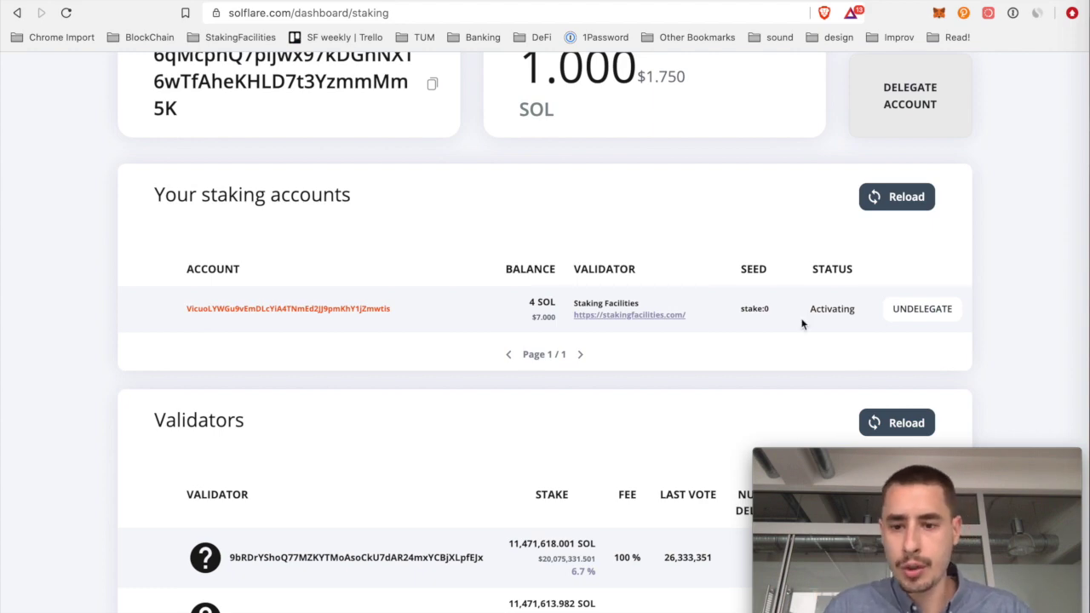
Switch to Solana Beach and open its network dashboard from the Validators page
scroll(803, 321, up, 3)
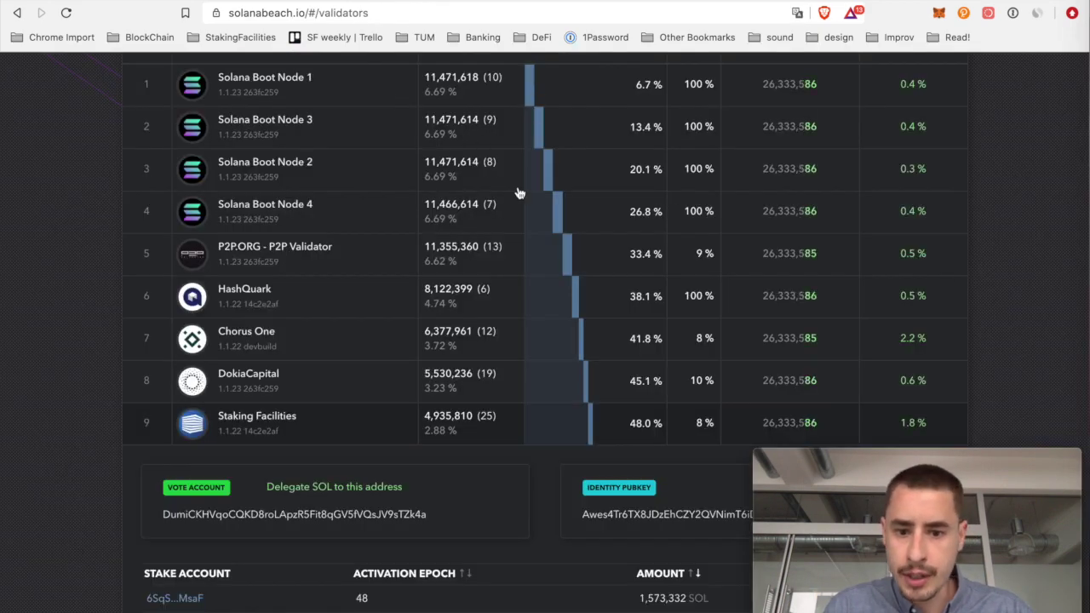
scroll(281, 315, up, 5)
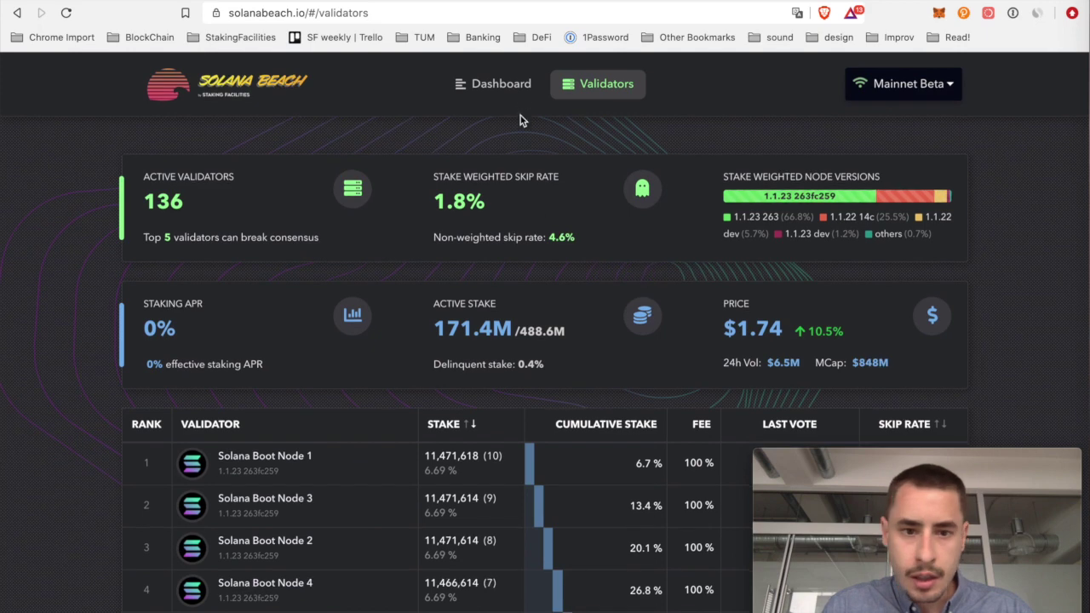
click(519, 85)
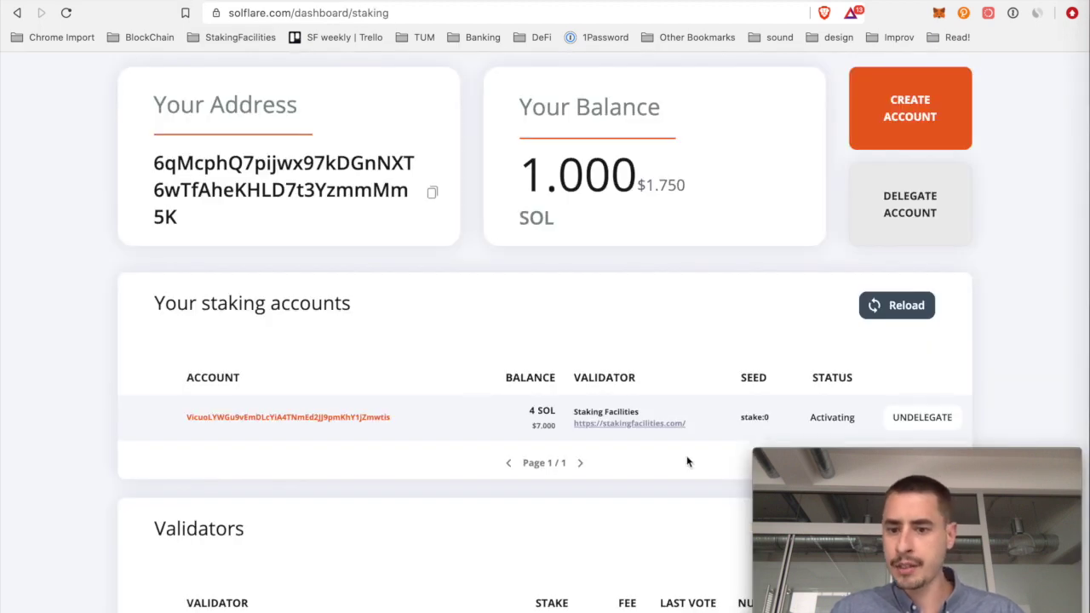
Log out of the SolFlare wallet and confirm the logout
scroll(686, 457, down, 1)
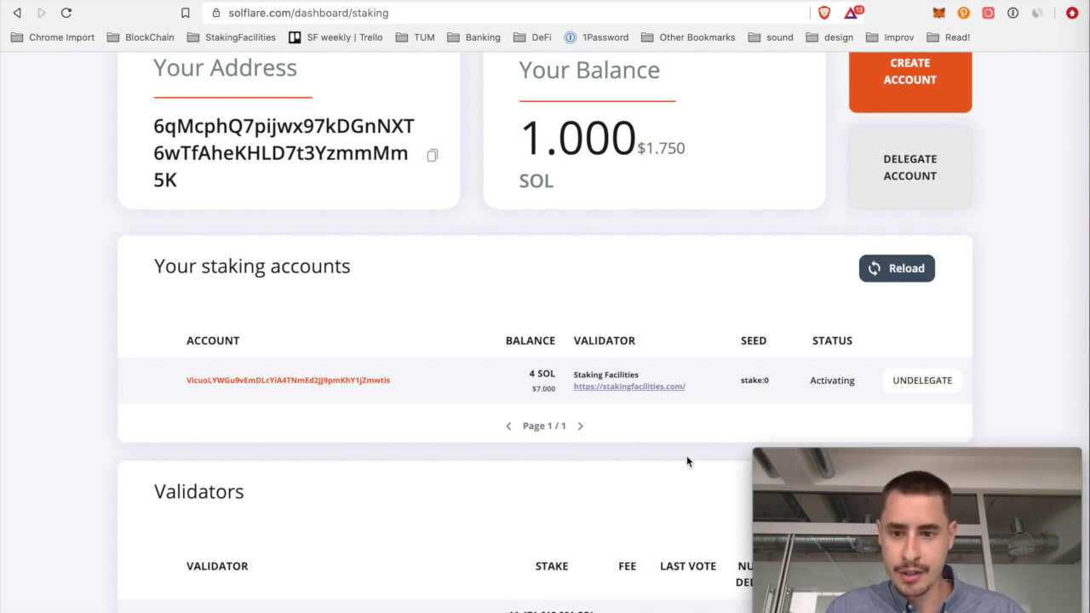
scroll(707, 333, up, 3)
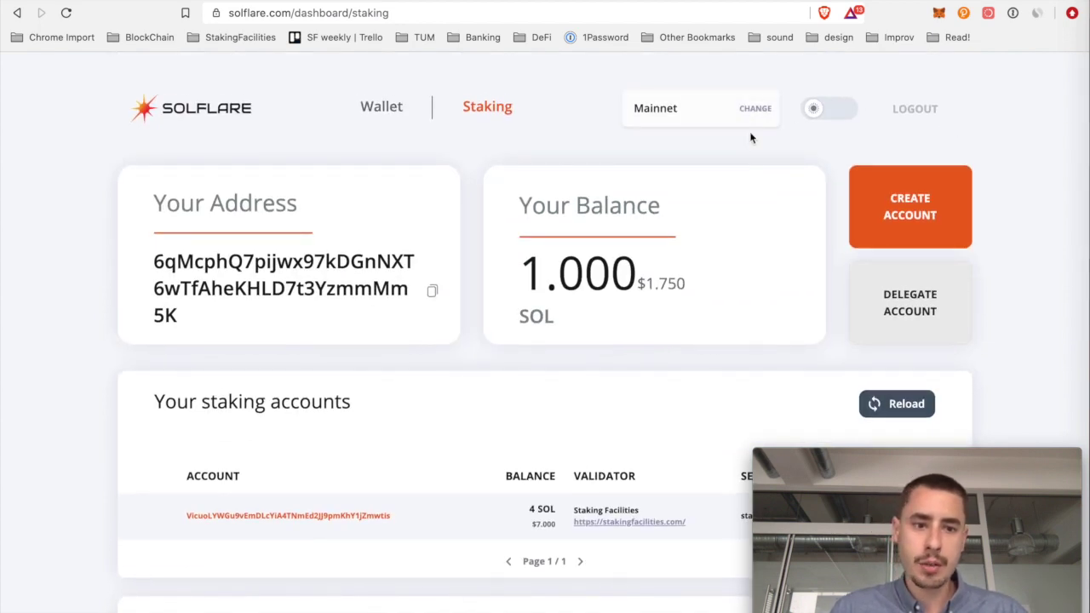
click(912, 109)
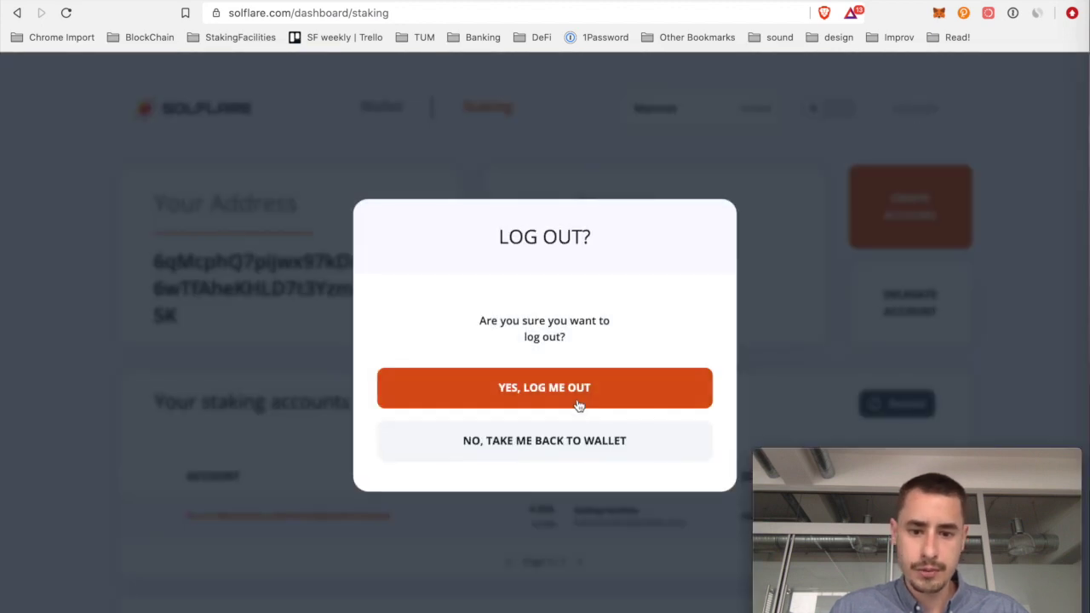
click(579, 397)
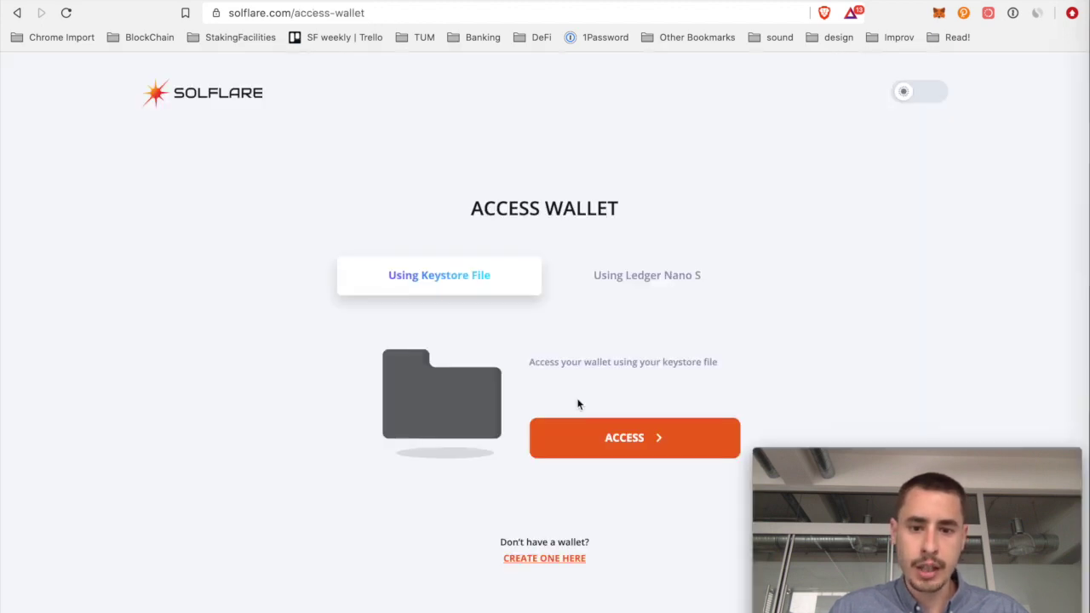
Return to the SolFlare homepage, dismiss the translation prompt and start accessing the wallet using Ledger Nano S
click(216, 91)
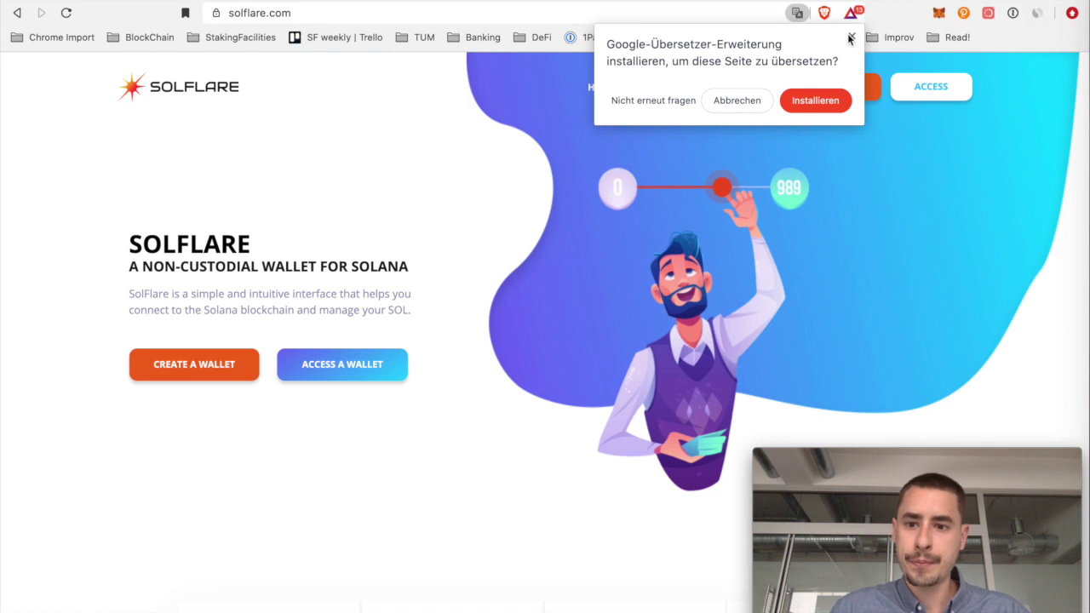
click(850, 37)
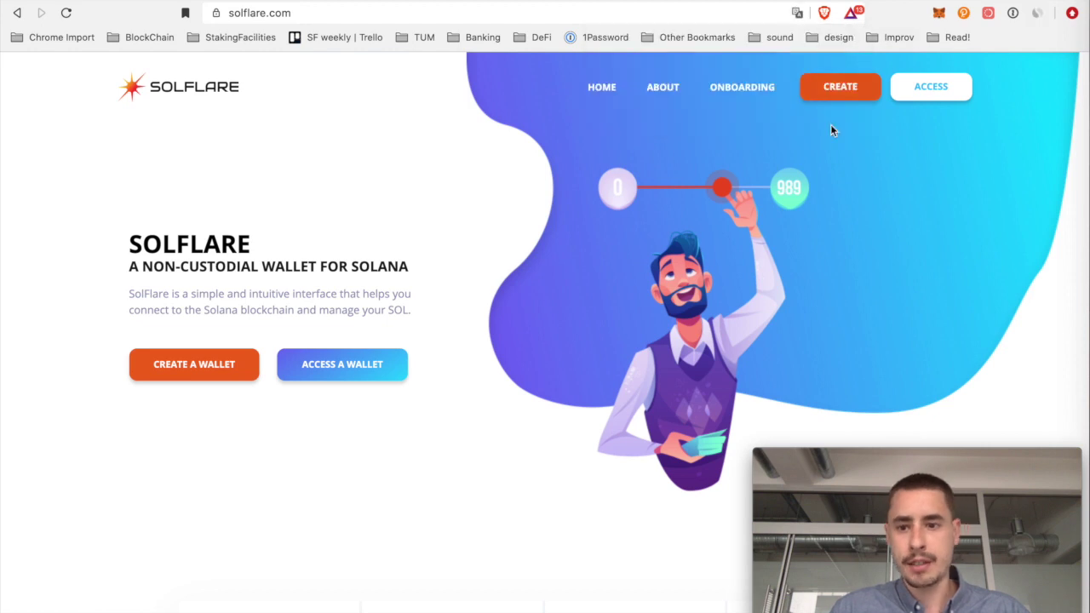
click(930, 86)
click(637, 275)
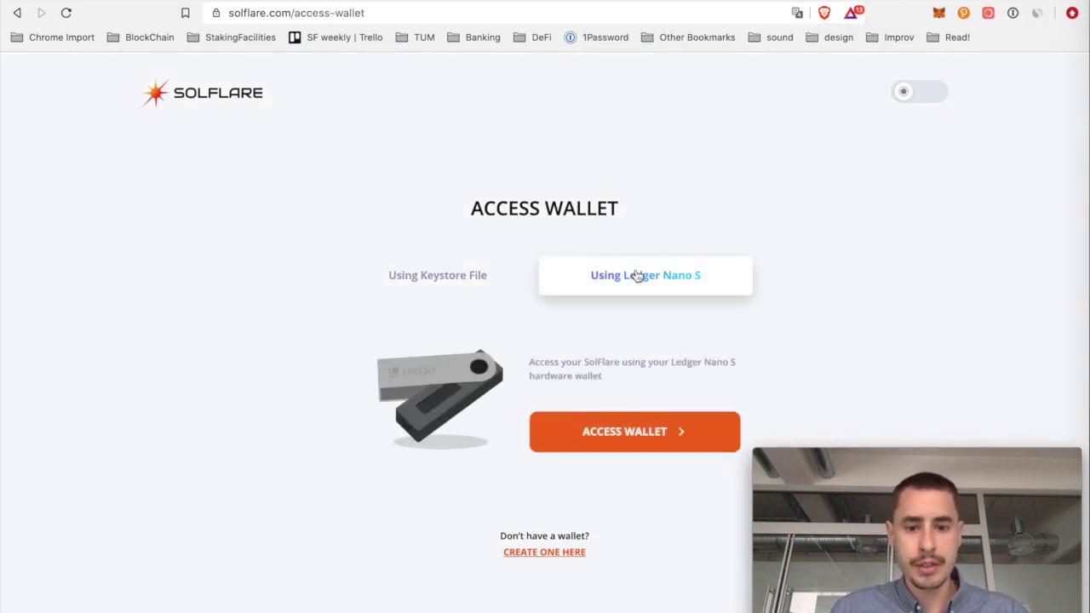
click(610, 452)
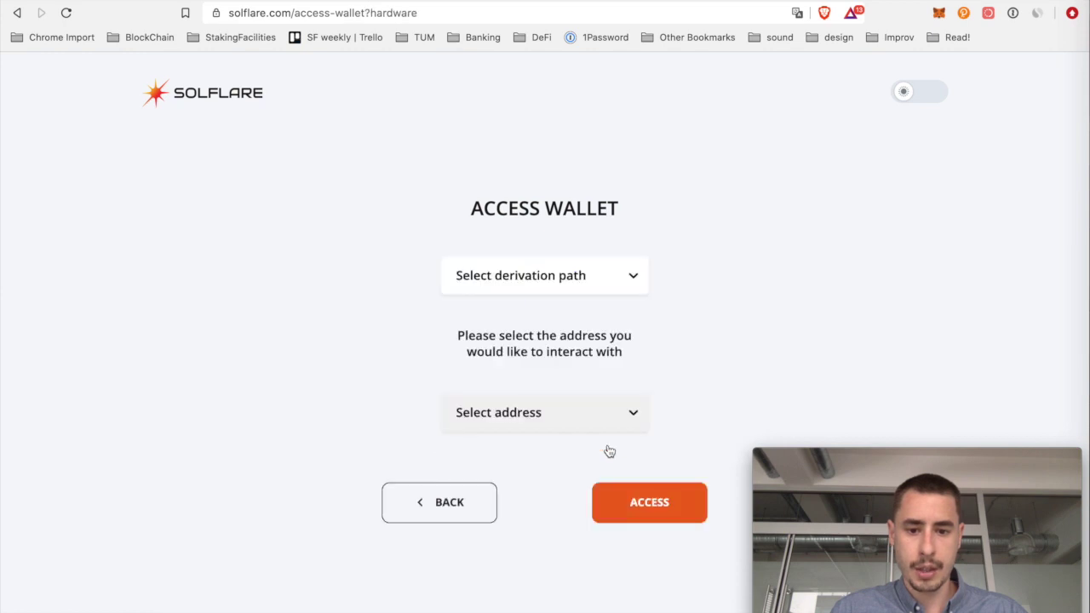
Set the derivation path to Solana - 44'/501'/, select the address of Account 5 and access the wallet
click(598, 289)
click(546, 324)
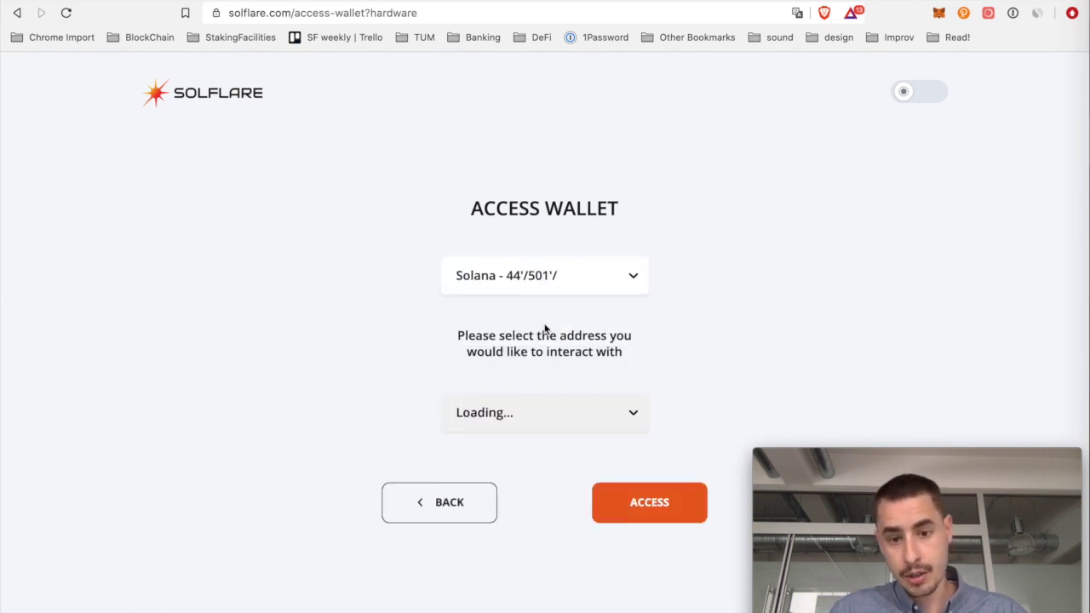
click(631, 416)
scroll(567, 492, down, 3)
click(548, 509)
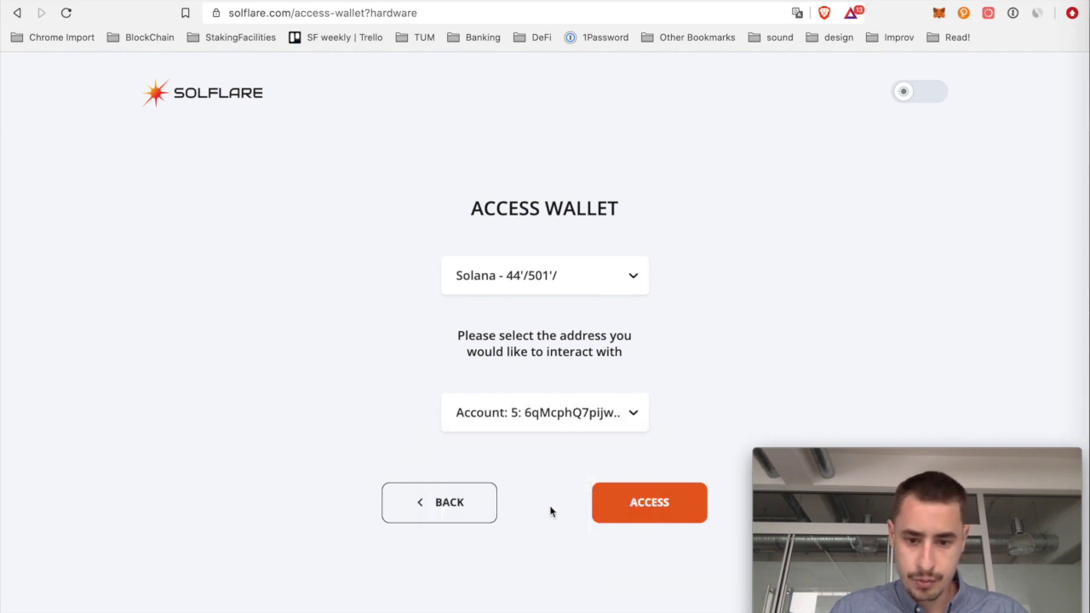
click(642, 516)
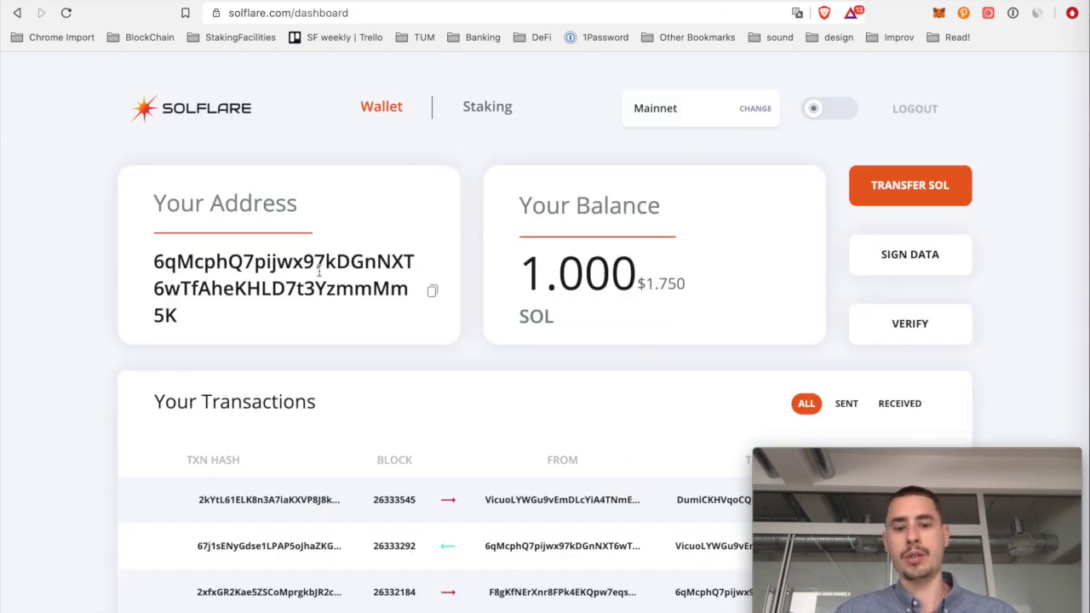
Review the wallet's transactions, then check the staking account and validator list on the Staking page
scroll(450, 302, down, 5)
scroll(517, 294, up, 5)
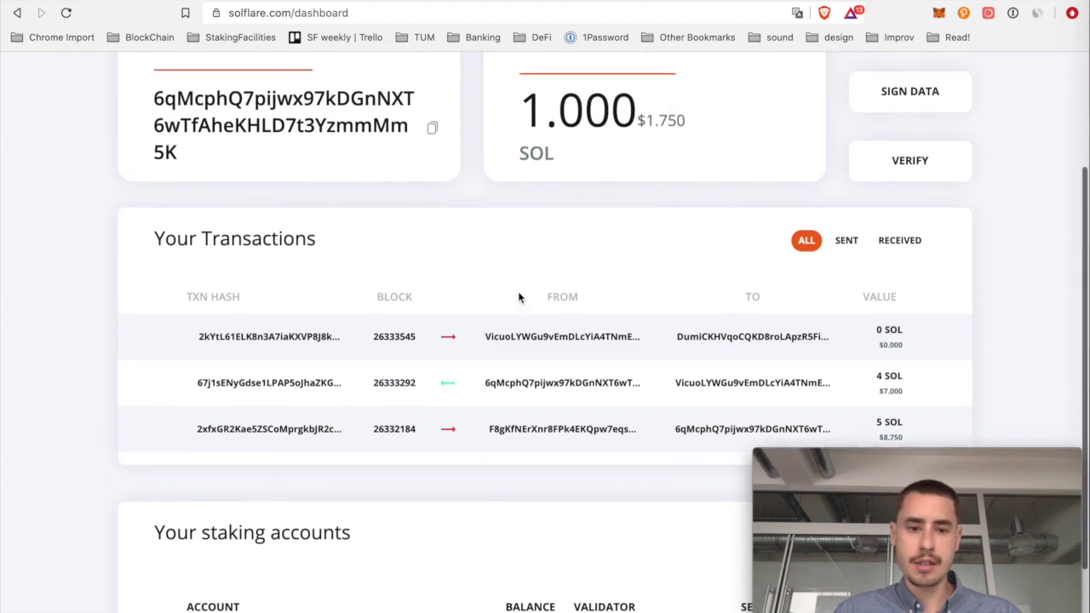
click(490, 108)
scroll(508, 502, down, 3)
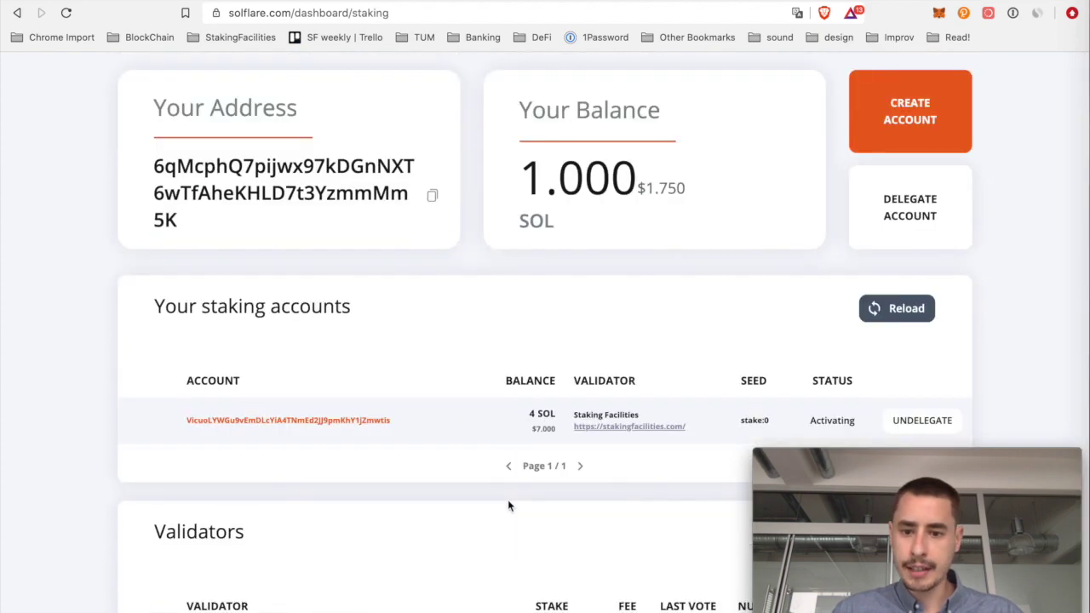
scroll(534, 298, down, 10)
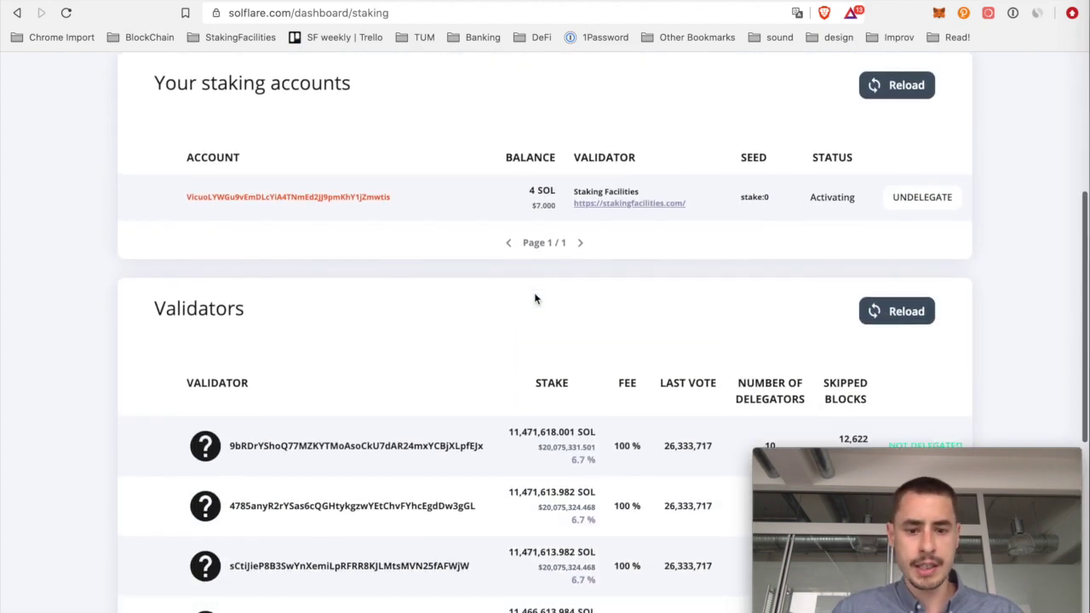
scroll(533, 292, up, 10)
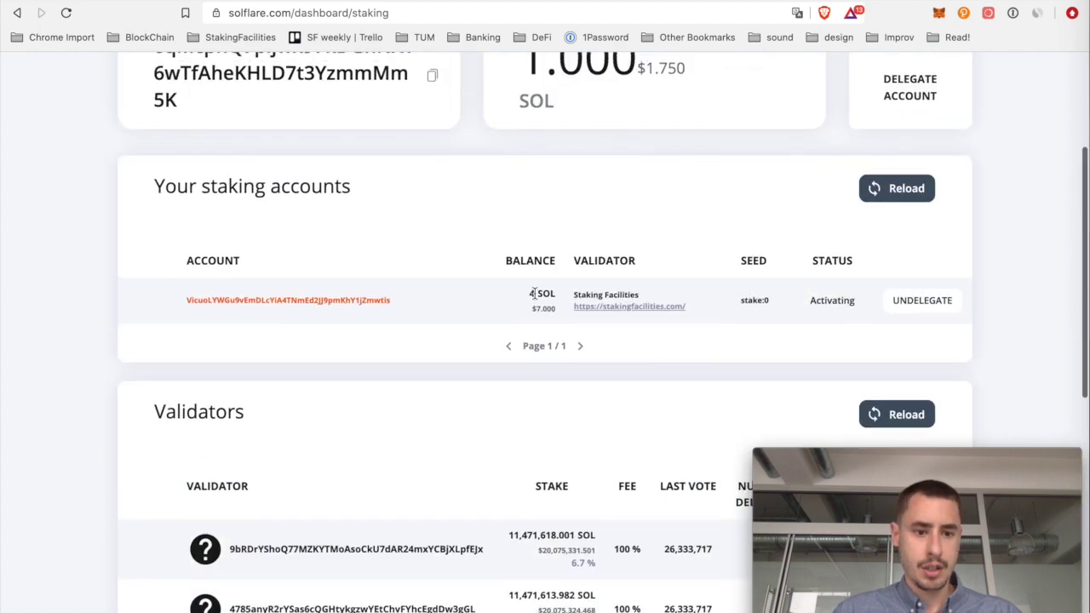